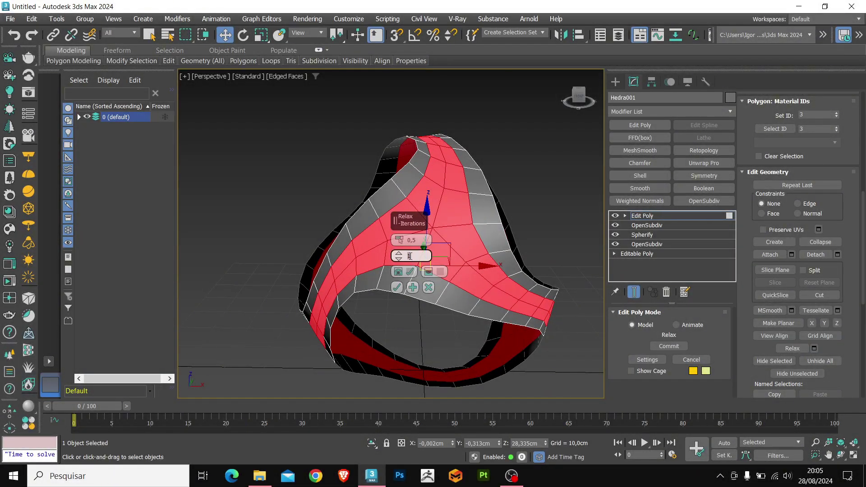
Relax the selected polygons of the curved panel surface with 100 iterations.
text(100)
key(Return)
click(397, 288)
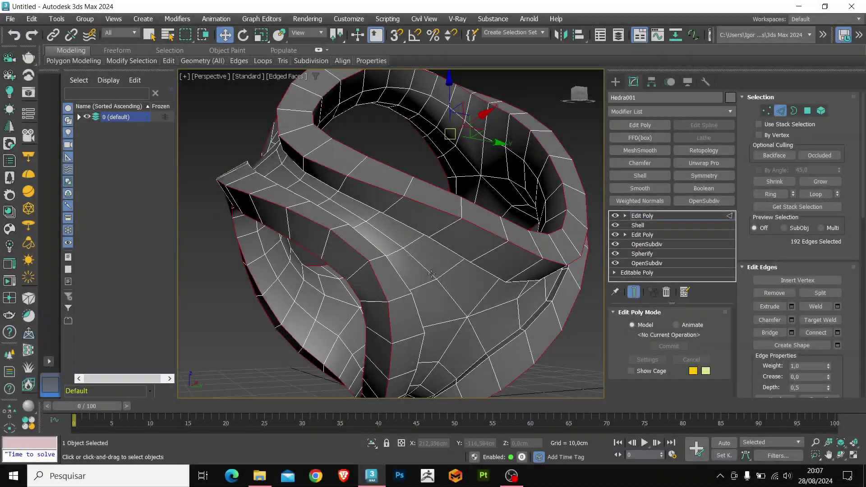
Chamfer the selected border edges of the thickened shell and adjust the chamfer amount.
key(ctrl+shift+c)
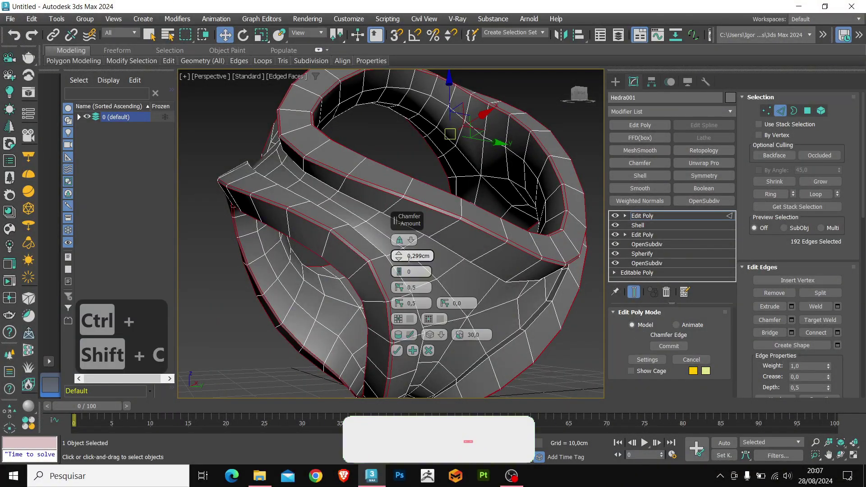
drag(399, 256, 394, 242)
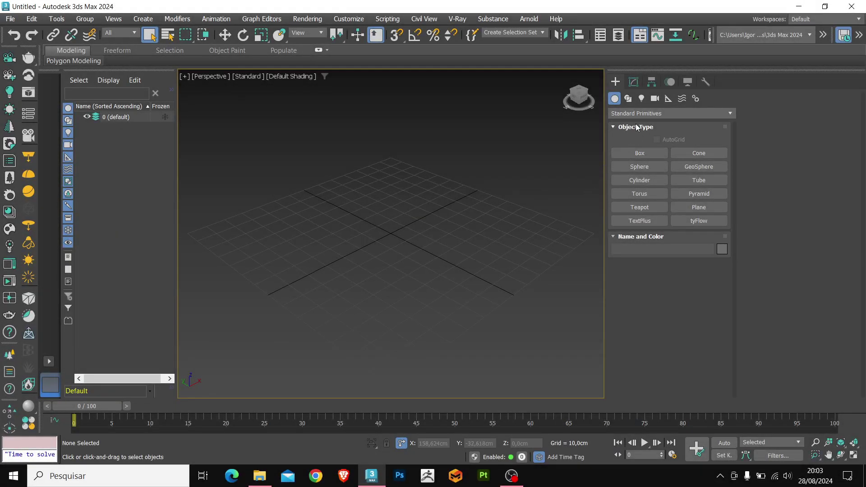
Create a Hedra extended primitive of the Tetra family at the grid origin, about 20.6 cm in radius, with family parameter Q 0.7.
click(631, 114)
click(632, 128)
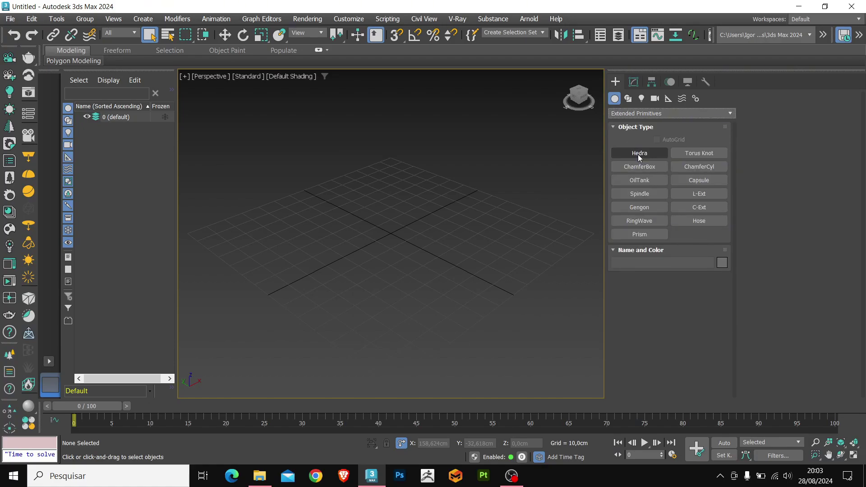
click(639, 155)
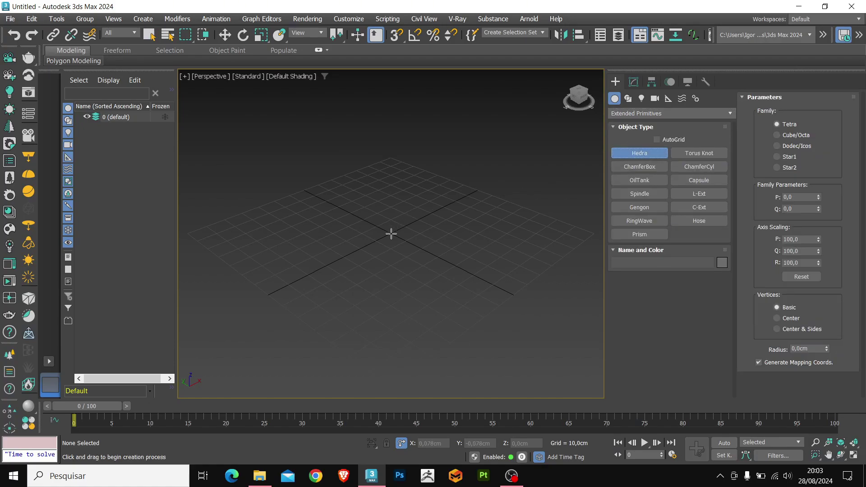
drag(391, 233, 423, 250)
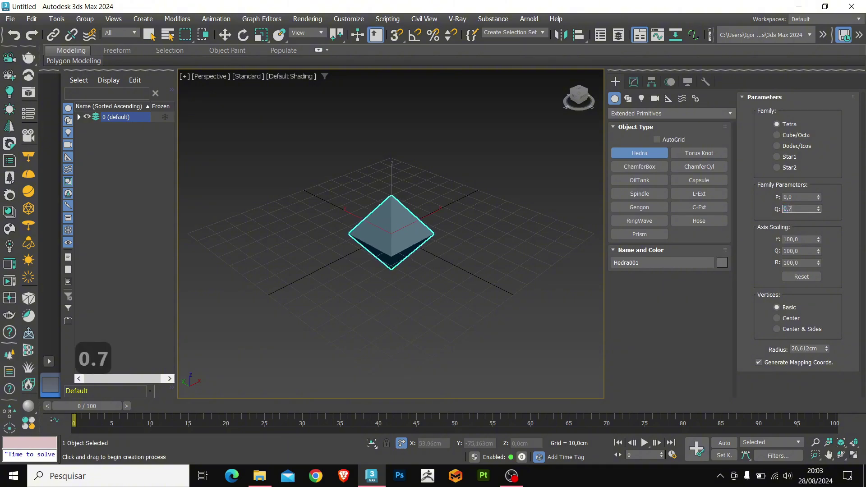
key(Return)
scroll(380, 247, up, 2)
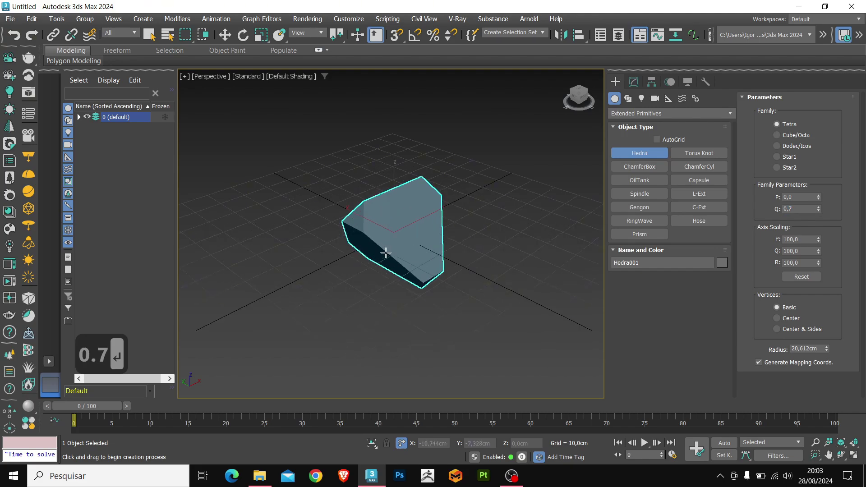
Convert the hedra to an editable poly, display edged faces, and select its small triangular polygons.
key(ctrl+t)
mouse_move(426, 260)
alt+middle_down()
mouse_move(413, 235)
mouse_move(420, 229)
mouse_move(437, 250)
mouse_move(408, 243)
mouse_move(415, 256)
alt+middle_up()
key(4)
key(w)
key(F4)
key(s)
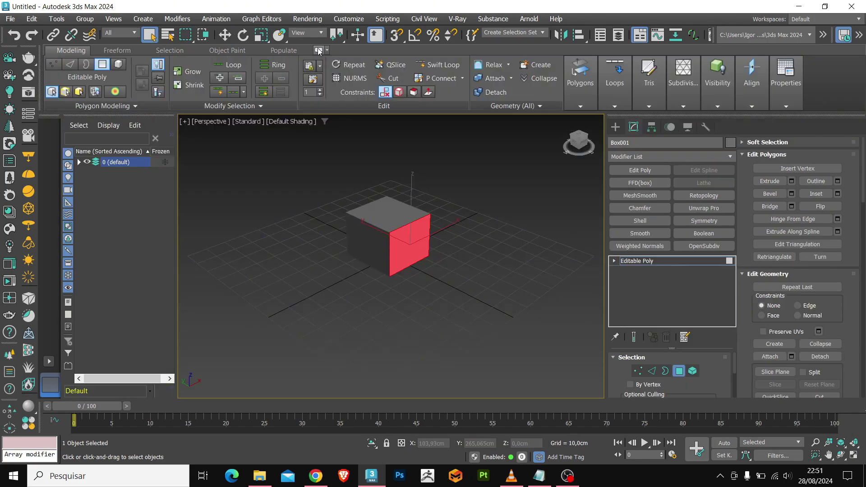
click(235, 104)
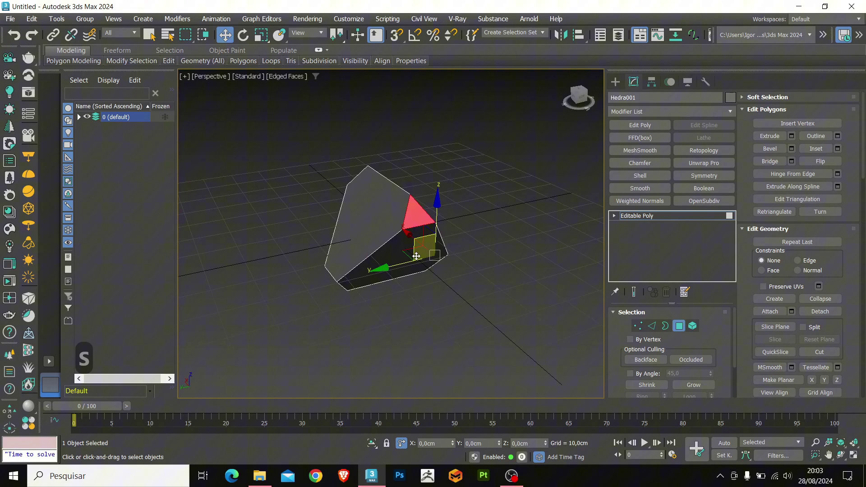
Invert the selection to the large faces and extrude them outward with the By Polygon option.
key(ctrl+i)
alt+middle_drag(433, 256, 447, 255)
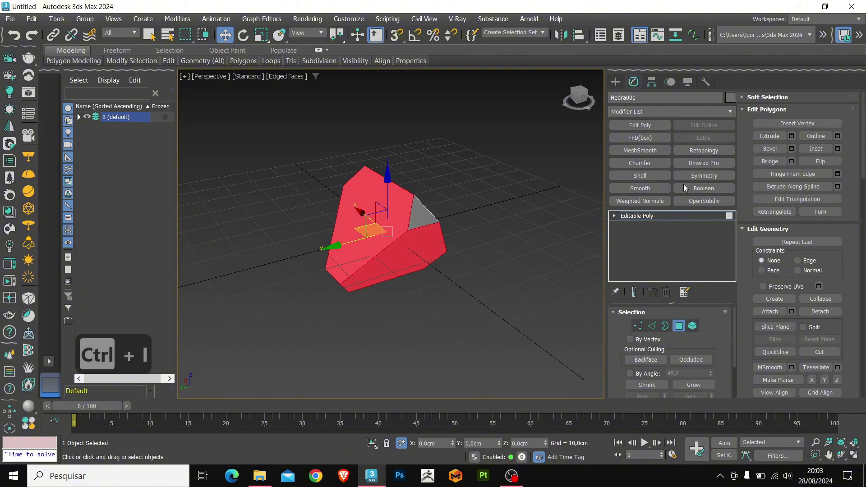
click(792, 136)
click(409, 242)
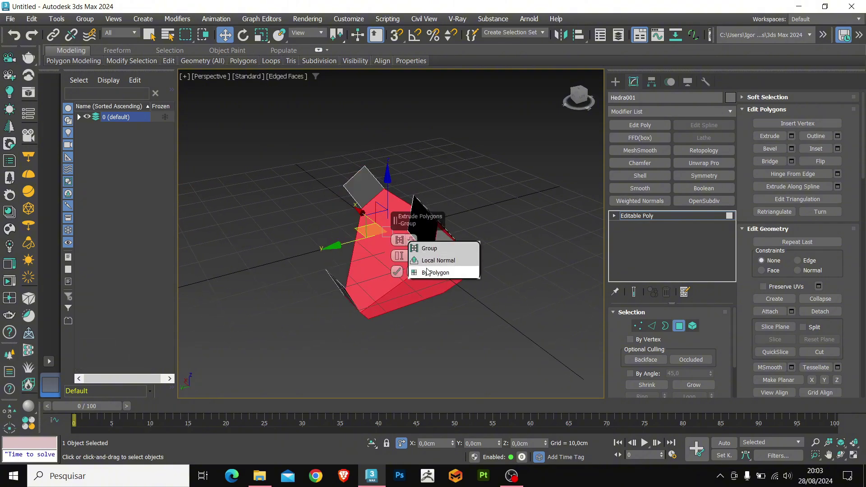
click(425, 272)
alt+middle_drag(429, 270, 393, 258)
drag(395, 260, 395, 246)
click(397, 272)
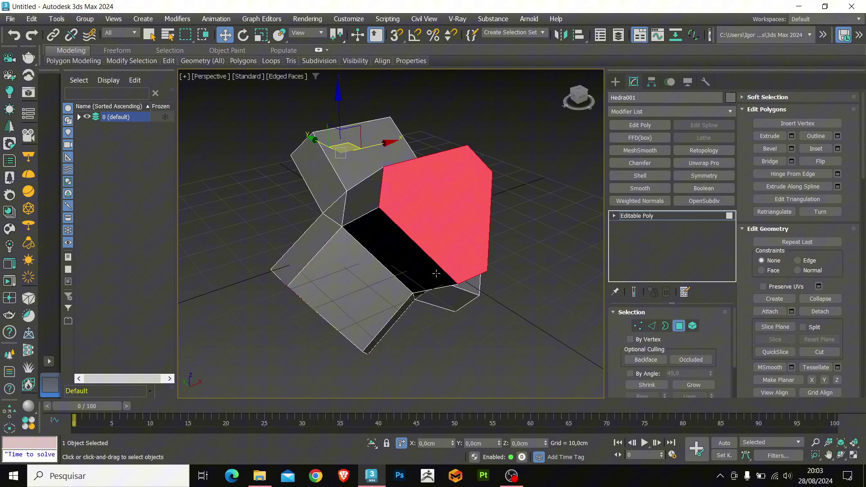
Delete all polygons except the four extruded cap faces.
key(ctrl+i)
key(Delete)
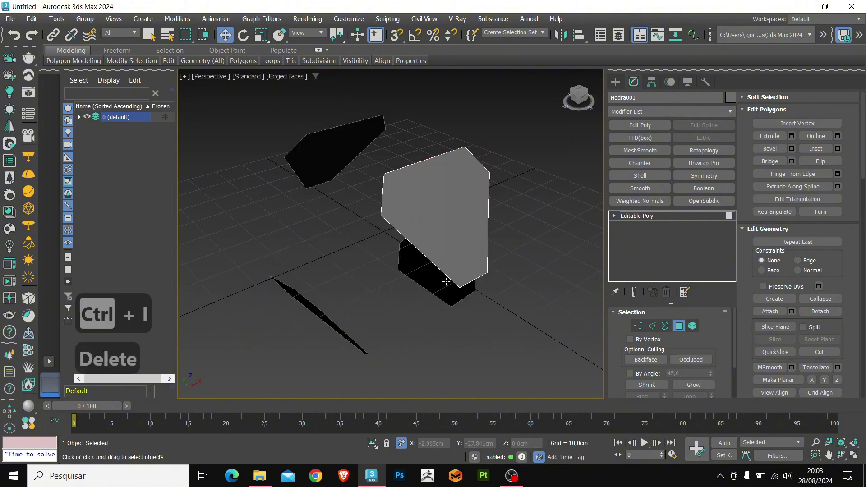
alt+middle_drag(442, 279, 460, 280)
Rotate all four separate elements 35 degrees about their local Z axes, and restore the View coordinate system.
key(5)
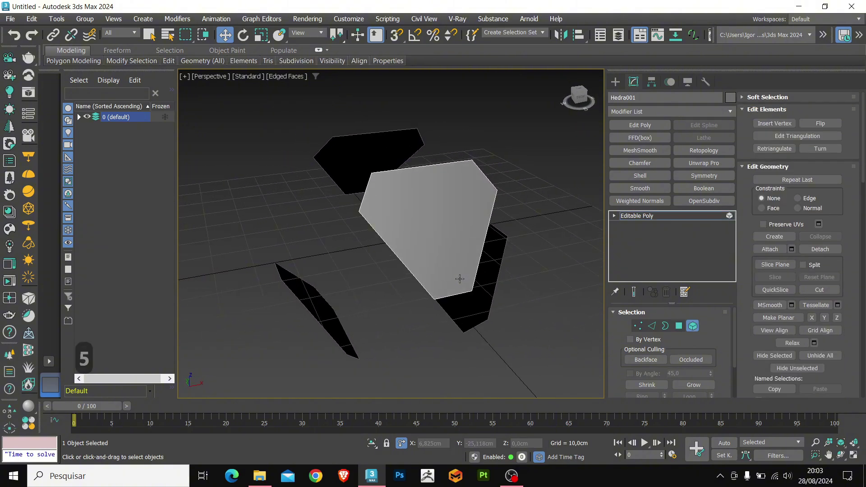
key(ctrl+a)
key(e)
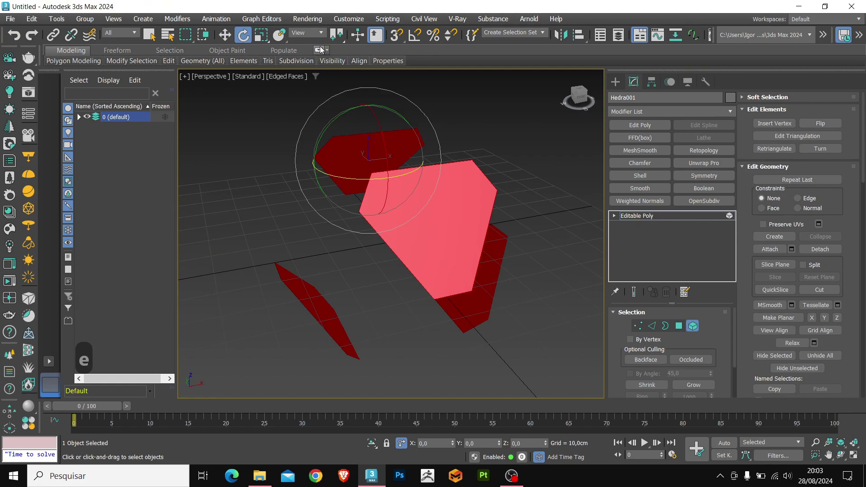
click(318, 33)
click(306, 71)
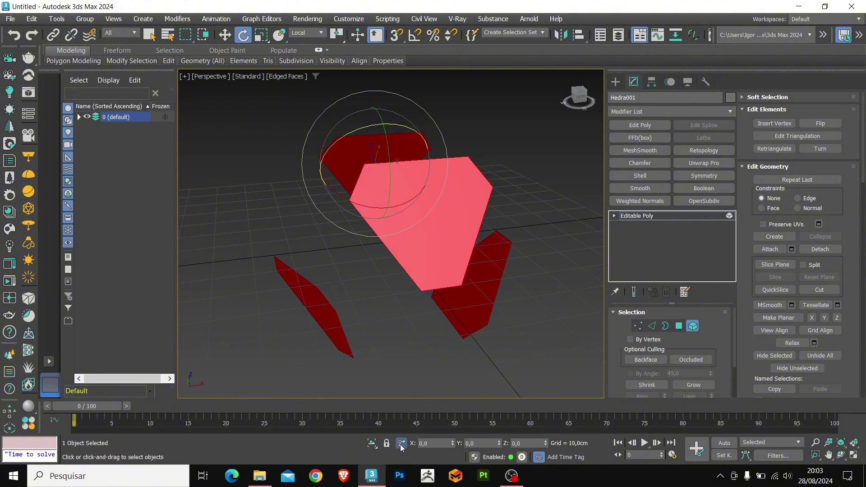
text(35)
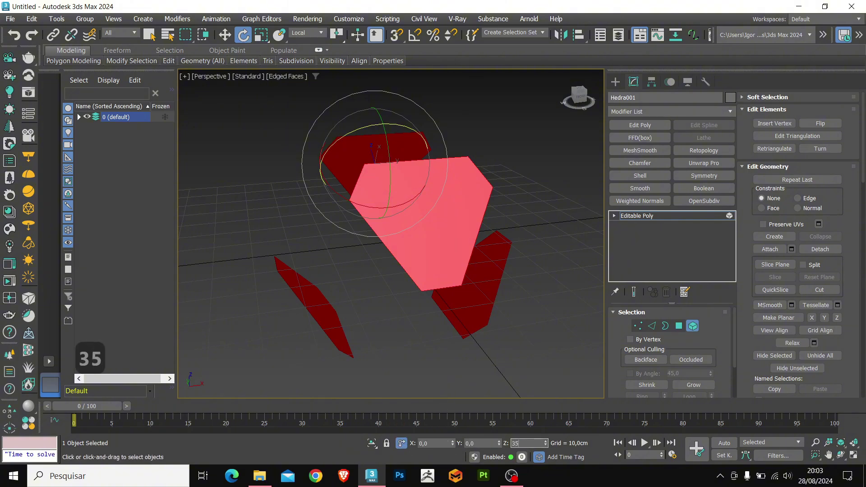
key(Return)
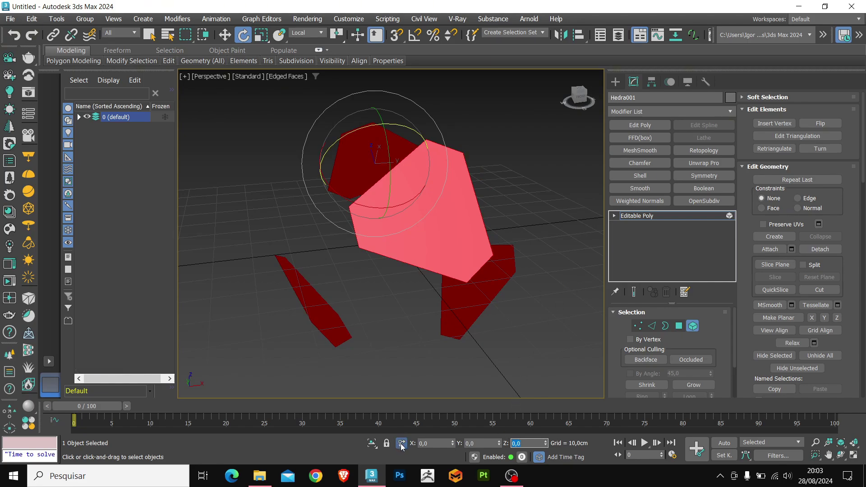
click(317, 37)
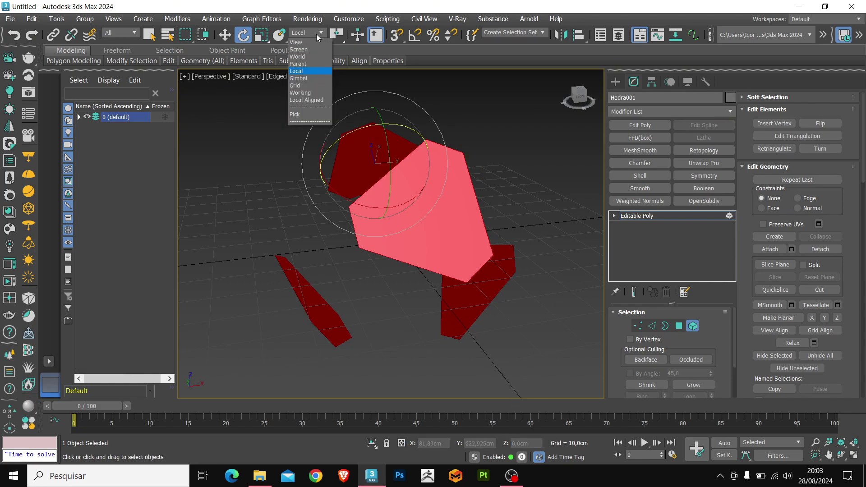
click(321, 67)
Bridge the top edges of the two upper panels, and bridge a second pair of facing panel edges.
key(w)
alt+middle_drag(413, 220, 462, 254)
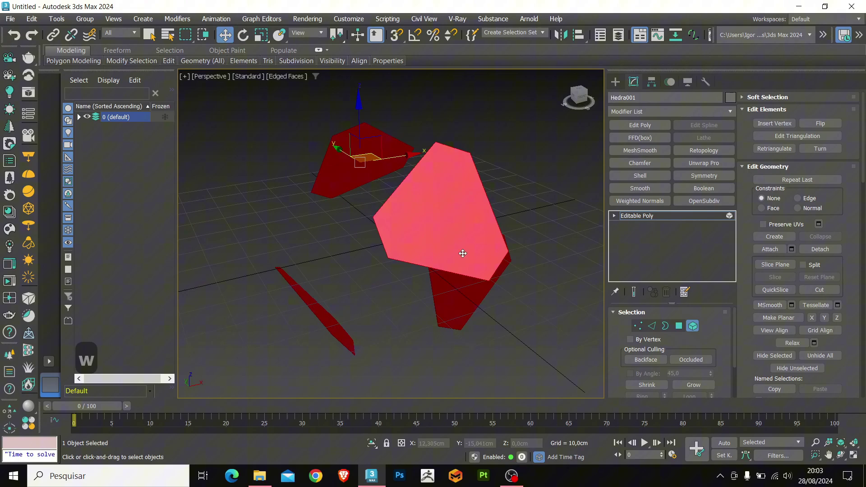
key(2)
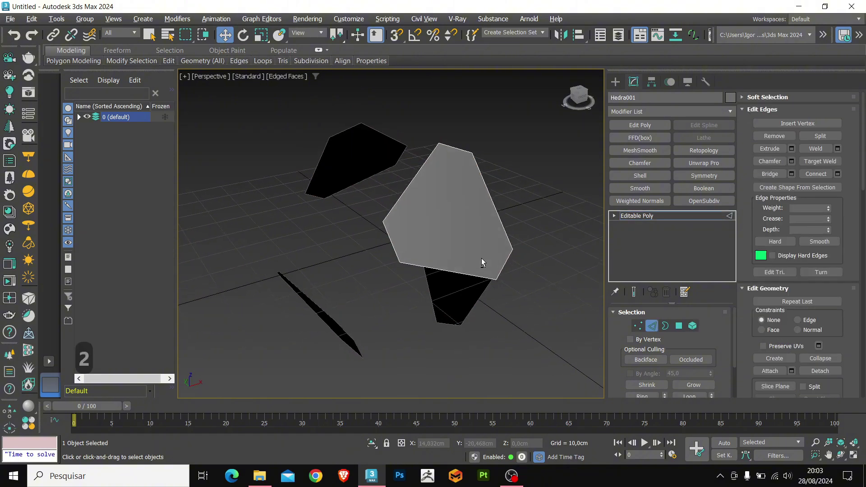
ctrl+click(355, 130)
key(ctrl+b)
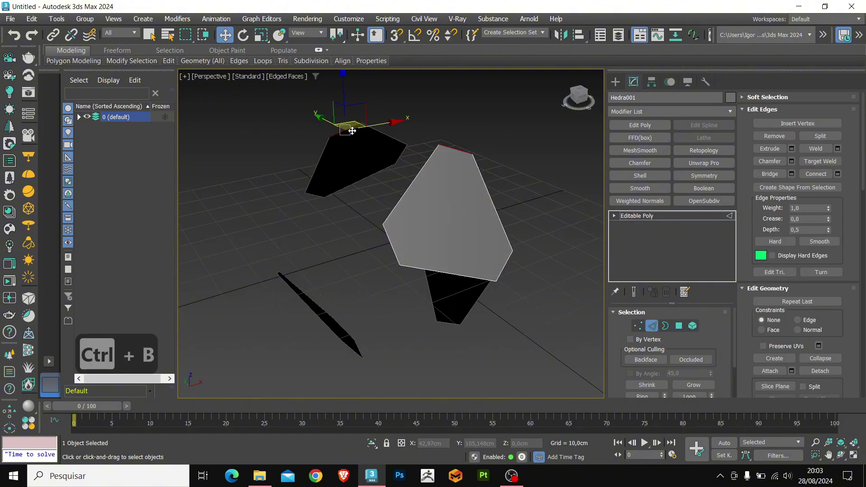
key(Return)
alt+middle_drag(370, 149, 405, 305)
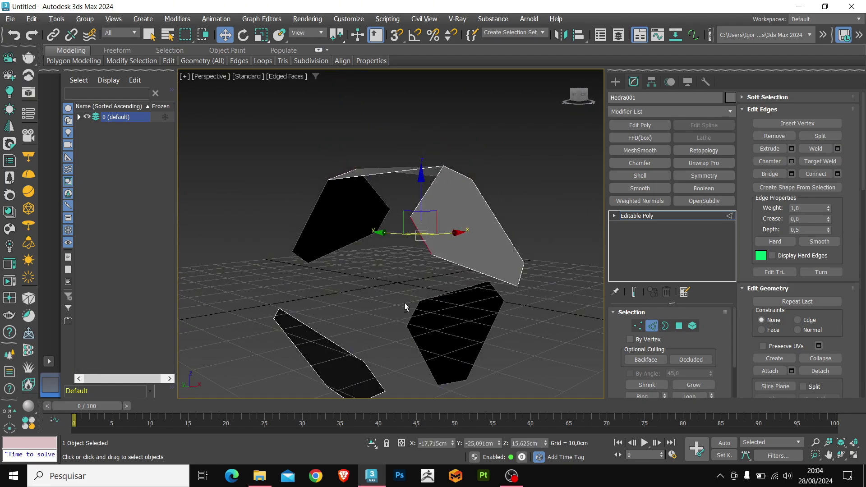
key(ctrl+b)
key(Return)
Bridge two more pairs of facing border edges on the back and underside of the panels.
alt+middle_drag(382, 335, 361, 291)
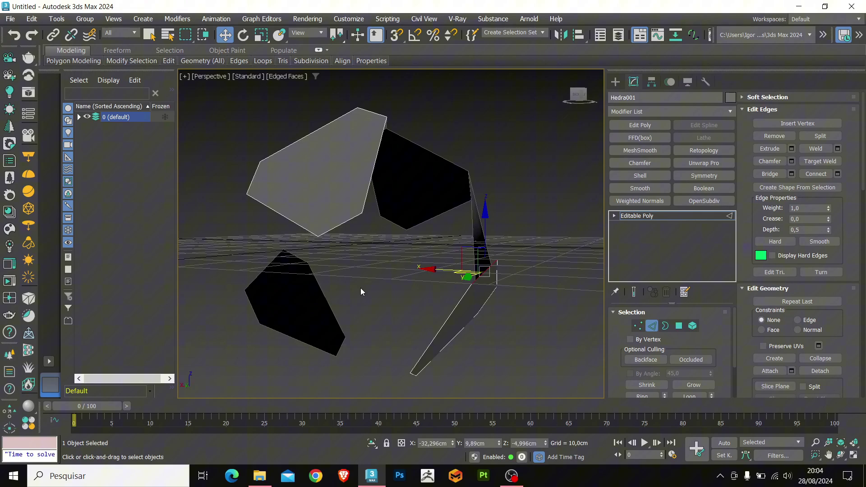
ctrl+click(346, 224)
key(ctrl+b)
key(Return)
alt+middle_drag(344, 223, 371, 325)
ctrl+click(371, 323)
key(ctrl+b)
key(Return)
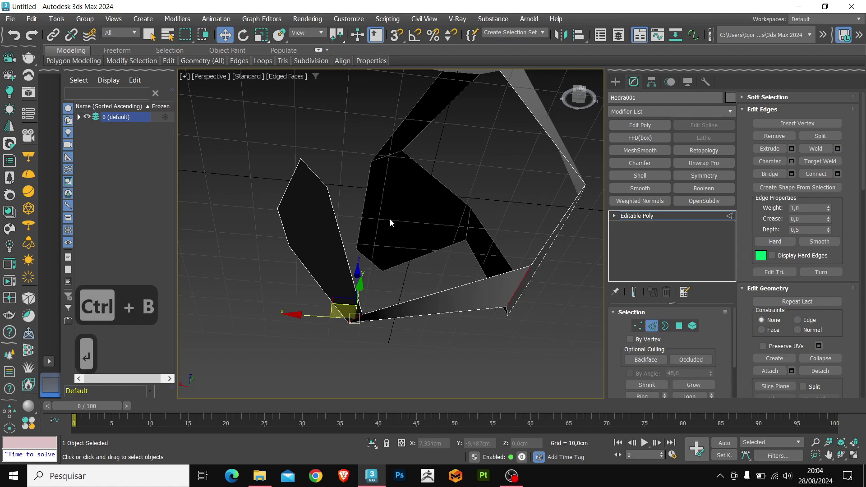
Bridge the last two pairs of open facing edges so all four panels are joined.
alt+middle_drag(390, 218, 373, 291)
click(308, 291)
ctrl+click(358, 121)
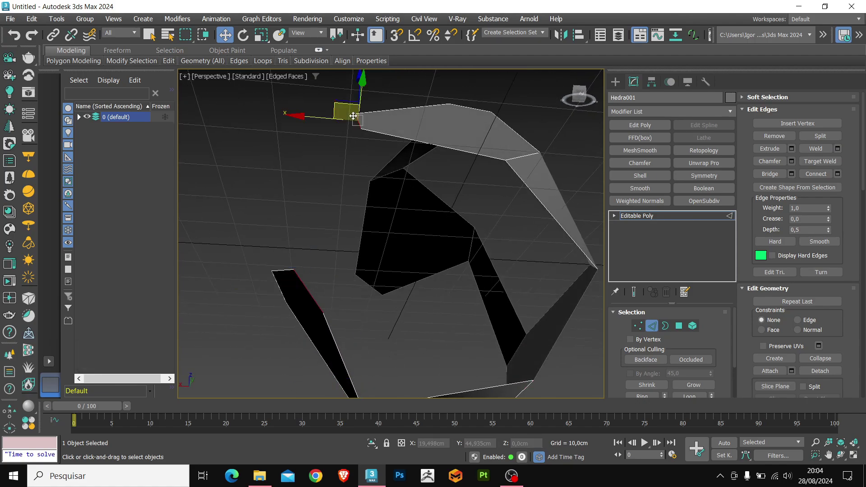
key(ctrl+b)
key(Return)
alt+middle_drag(353, 119, 451, 276)
click(372, 251)
key(ctrl+b)
key(Return)
Leave sub-object editing and raise the whole object above the grid to about 28.3 cm on Z.
key(5)
key(5)
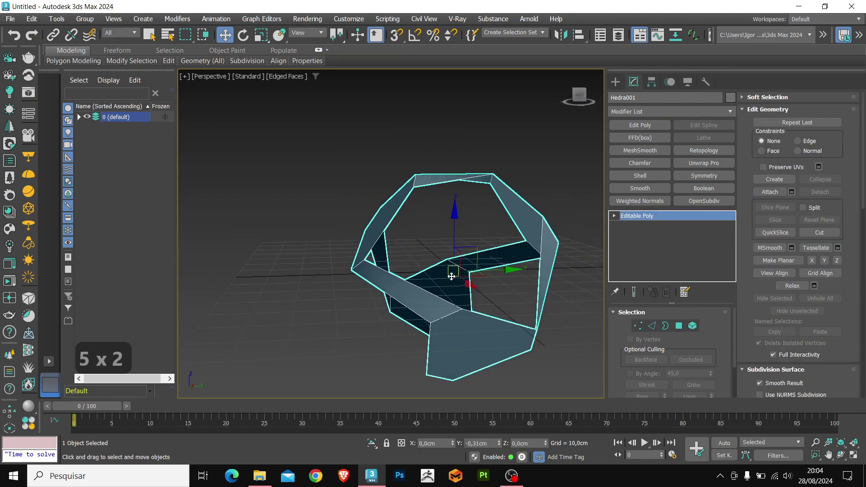
drag(456, 232, 457, 149)
alt+middle_drag(457, 149, 436, 291)
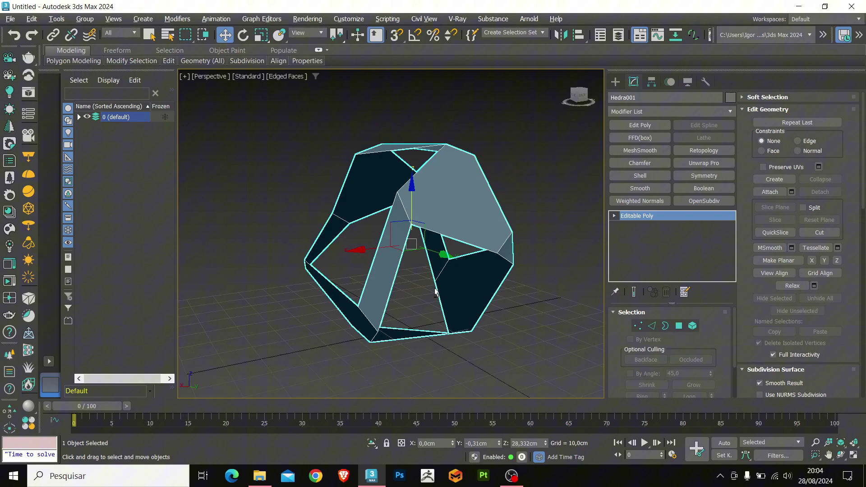
Apply an OpenSubdiv modifier, a Spherify modifier and a second OpenSubdiv modifier to the object.
click(695, 201)
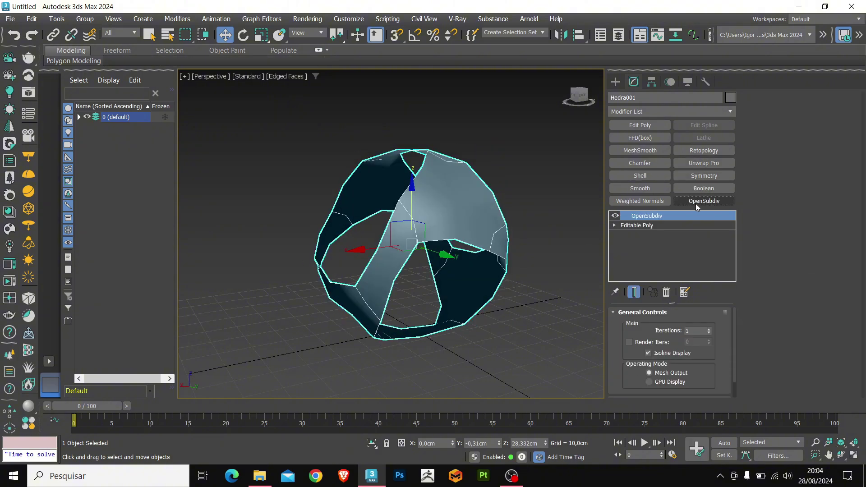
click(678, 112)
text(sp)
key(Return)
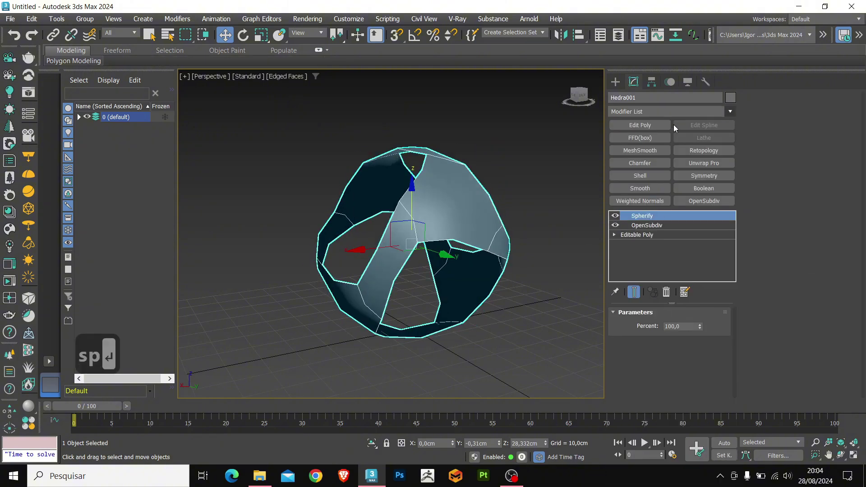
click(703, 200)
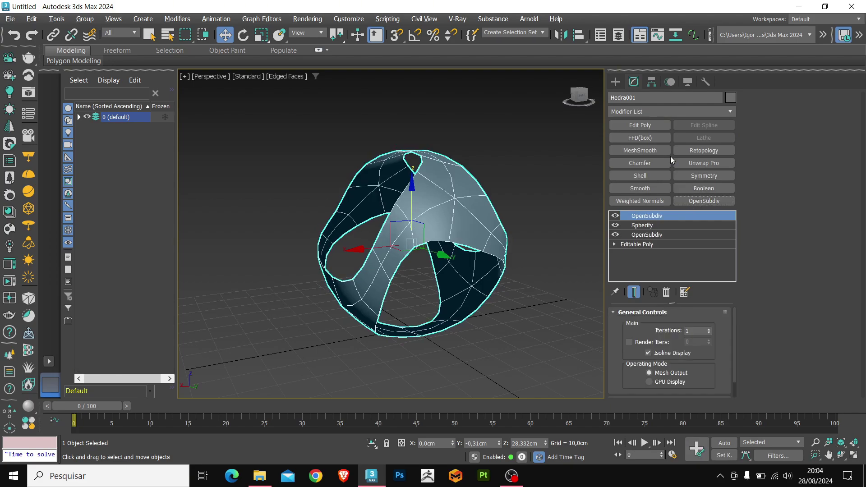
Add an Edit Poly modifier and, with the Edge constraint on, slide a vertex near the front panel's upper opening slightly along its edge.
click(640, 126)
alt+middle_drag(522, 219, 420, 246)
key(1)
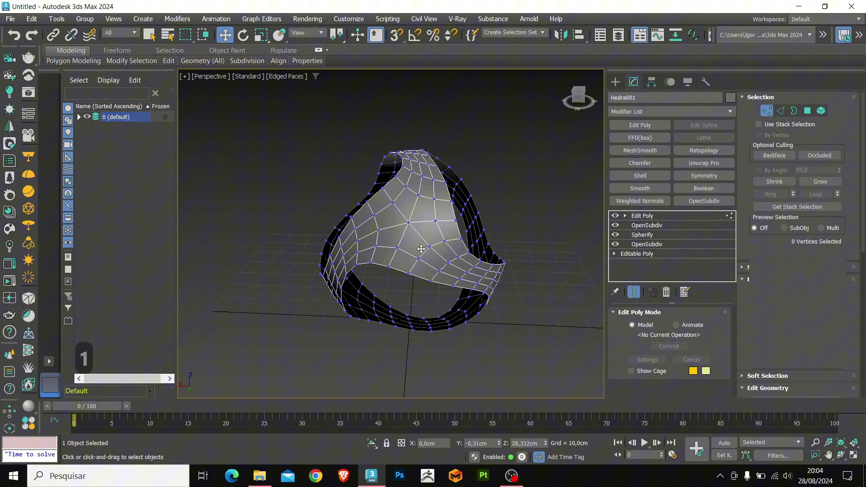
key(F4)
key(F4)
scroll(419, 245, up, 2)
click(405, 200)
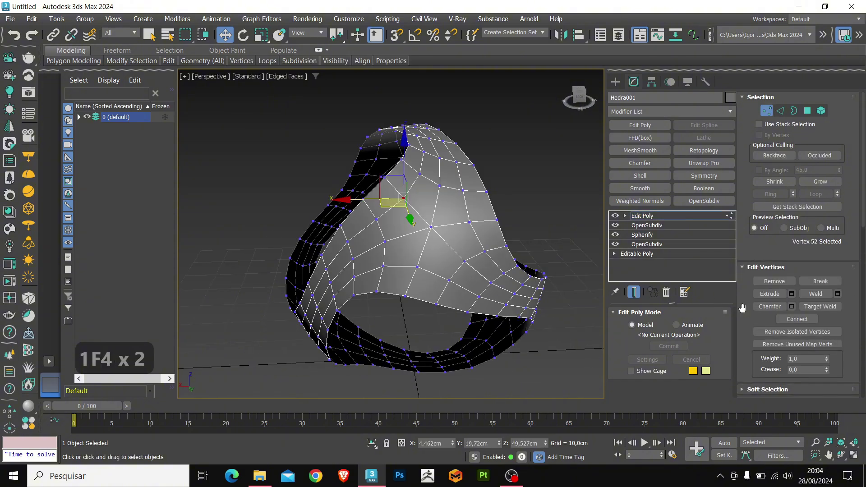
scroll(830, 290, down, 5)
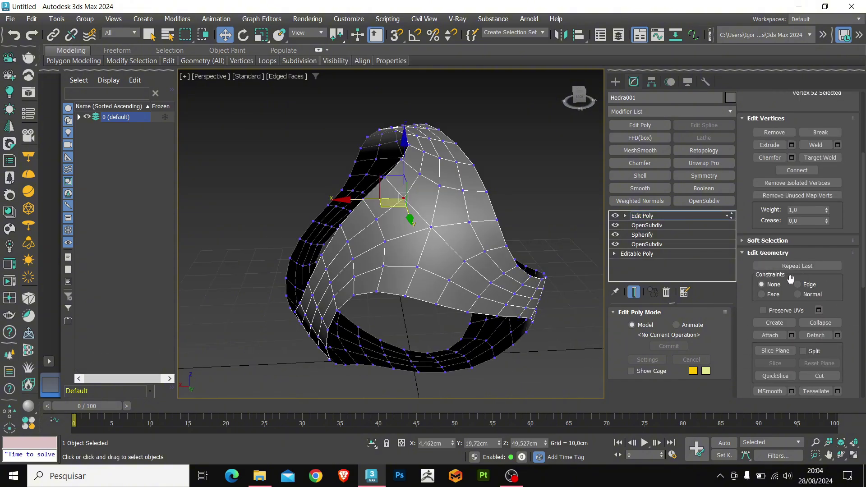
scroll(397, 200, up, 2)
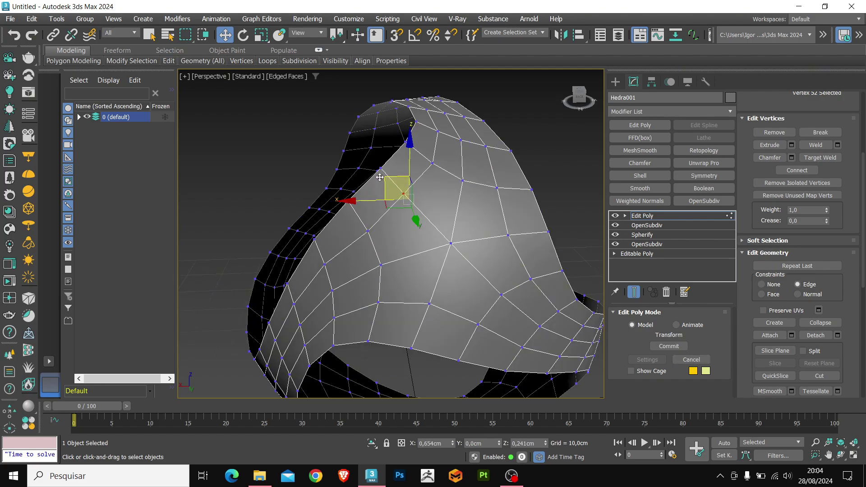
Slide the matching vertex near the upper opening on the opposite panel slightly along its edge.
alt+middle_drag(380, 178, 430, 236)
click(392, 232)
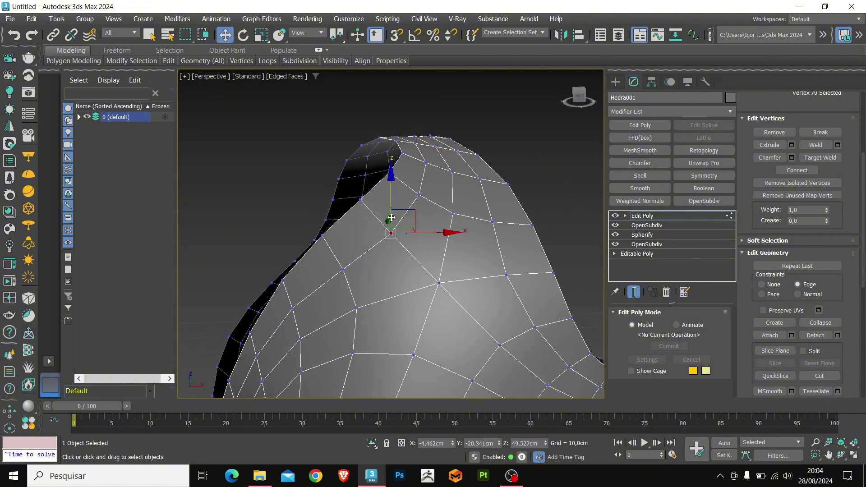
drag(415, 210, 410, 207)
Slide the two corresponding vertices beside the openings on the lower panel slightly along their edges.
scroll(410, 207, down, 5)
alt+middle_drag(426, 262, 379, 221)
alt+middle_drag(511, 307, 490, 298)
click(440, 235)
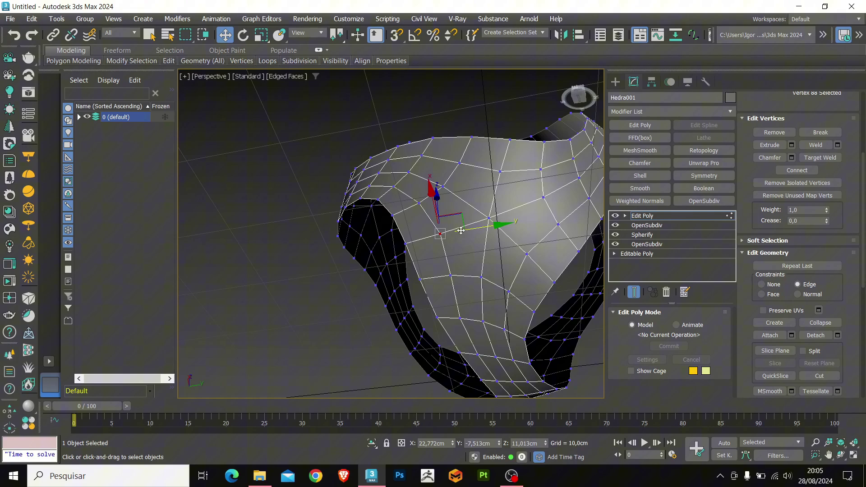
drag(447, 235, 445, 236)
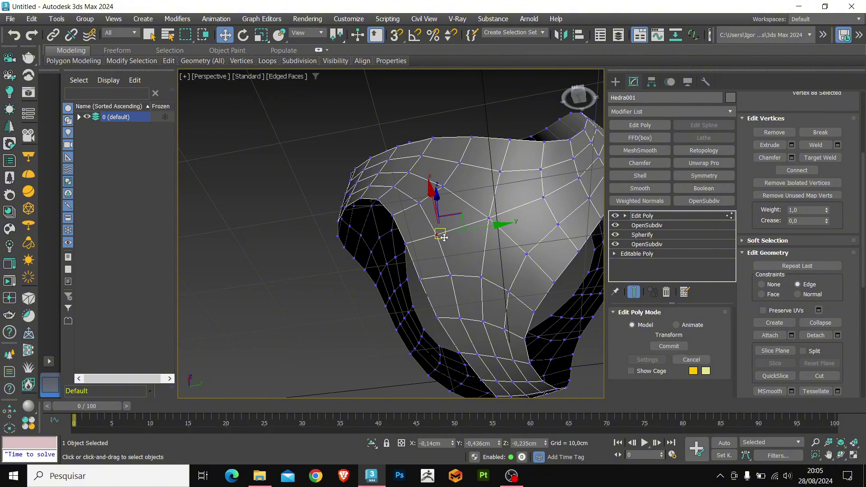
click(534, 259)
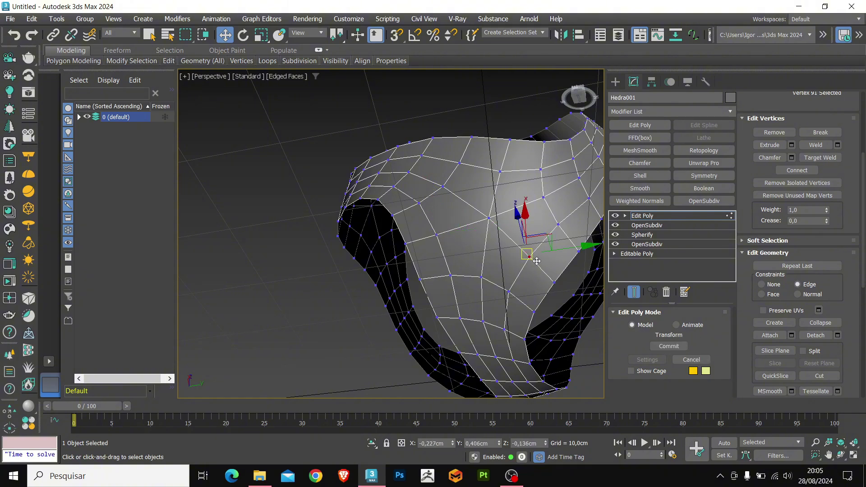
Set the constraint back to None and select the inner polygon loops on all panels, leaving the strips bordering the openings unselected.
mouse_move(537, 261)
alt+middle_down()
mouse_move(487, 311)
mouse_move(480, 298)
mouse_move(547, 265)
mouse_move(528, 273)
alt+middle_up()
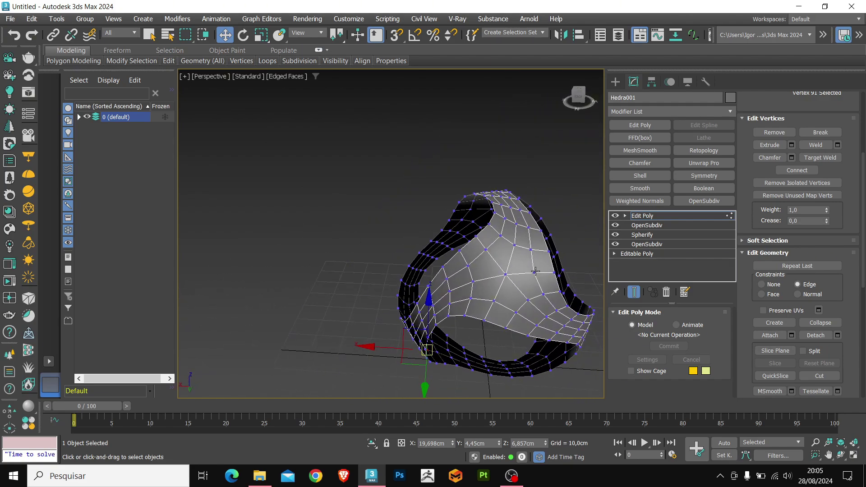
key(4)
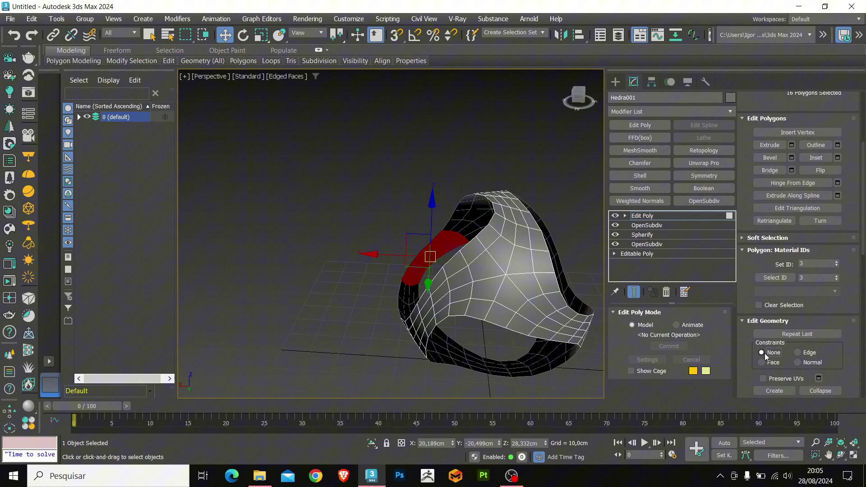
alt+middle_drag(493, 266, 505, 252)
scroll(505, 252, up, 2)
click(481, 224)
shift+click(472, 247)
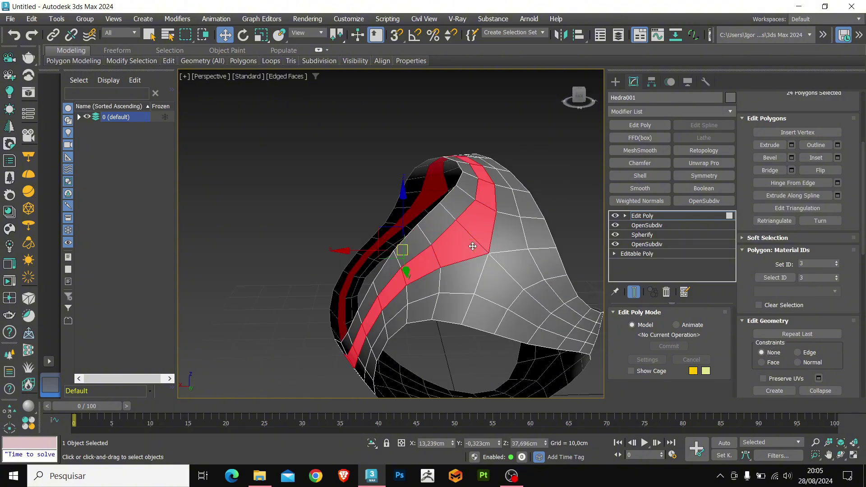
ctrl+click(512, 239)
shift+click(515, 265)
ctrl+click(498, 283)
shift+click(521, 303)
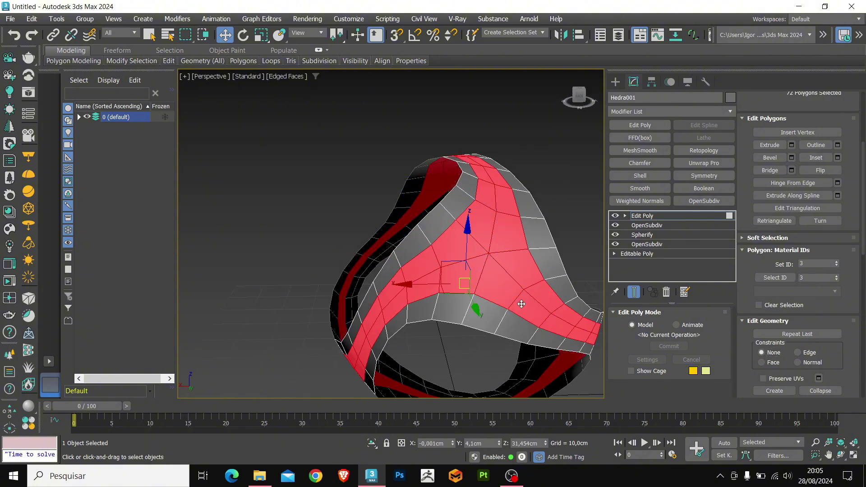
alt+middle_drag(504, 272, 323, 251)
shift+click(511, 231)
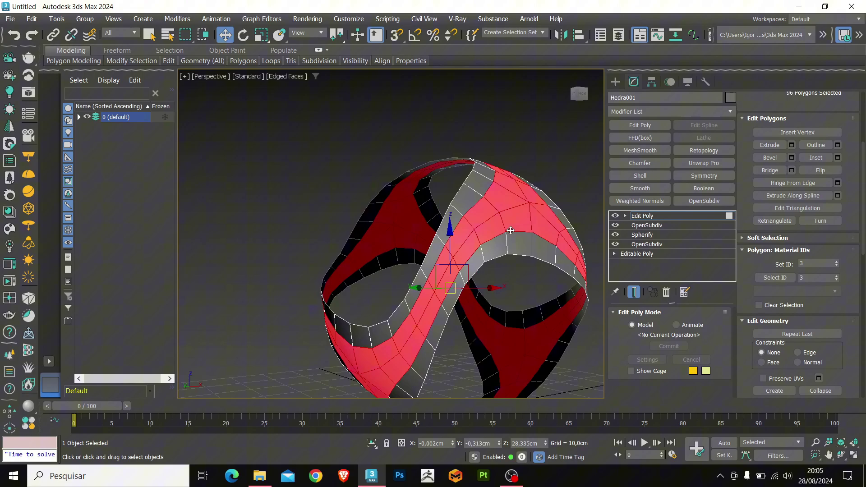
alt+middle_drag(544, 239, 482, 253)
Relax the selected inner polygons with an amount of 0.5 and 100 iterations.
scroll(832, 328, down, 4)
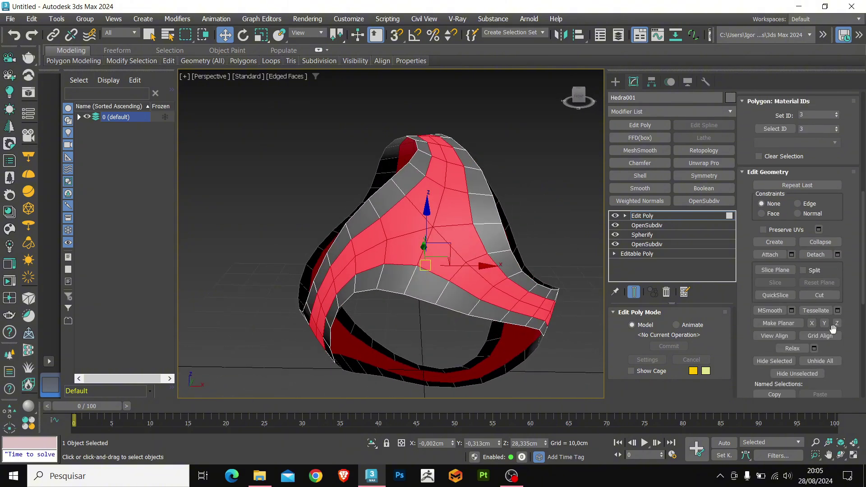
click(815, 348)
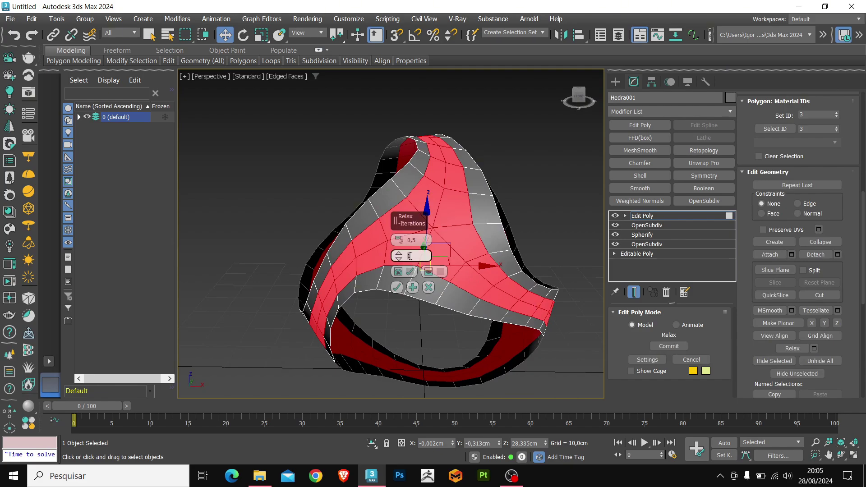
text(100)
key(Return)
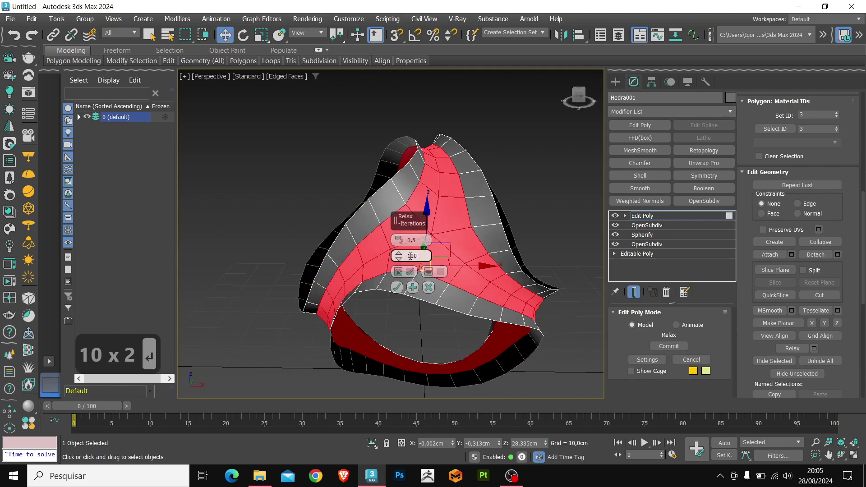
click(396, 288)
Apply a Shell modifier with an outer amount of 0 cm and an inner amount of 3.5 cm.
click(640, 175)
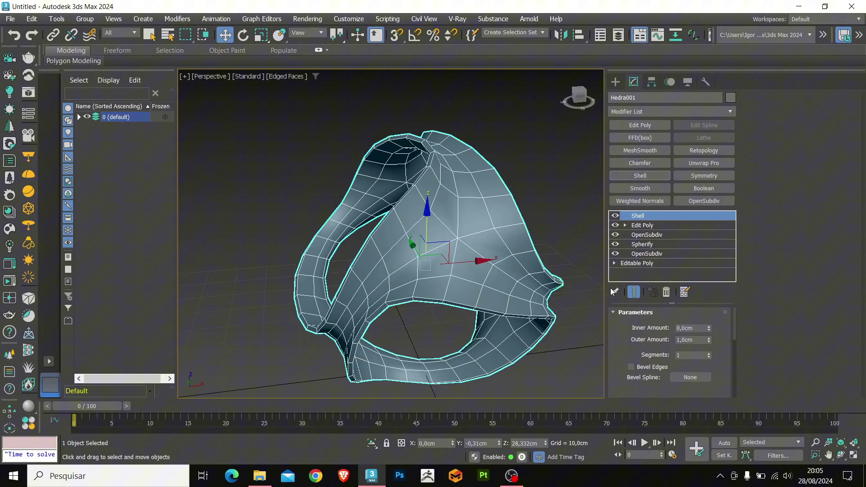
text(0)
key(Return)
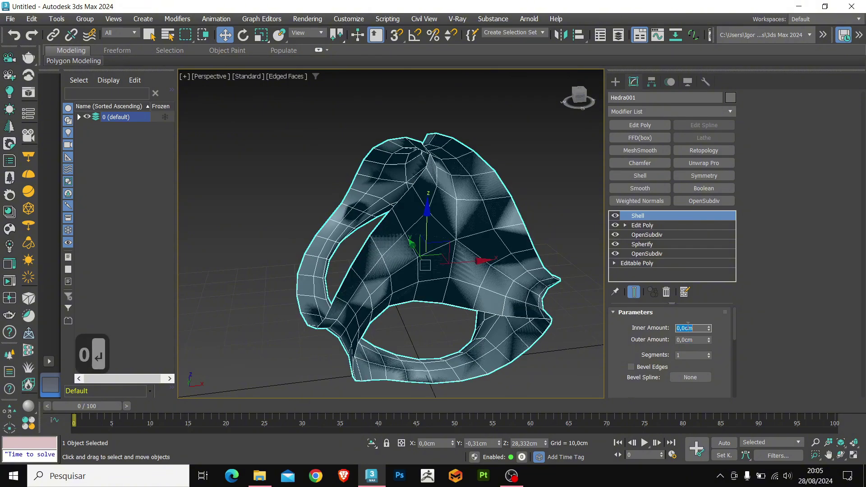
text(3,5)
key(Return)
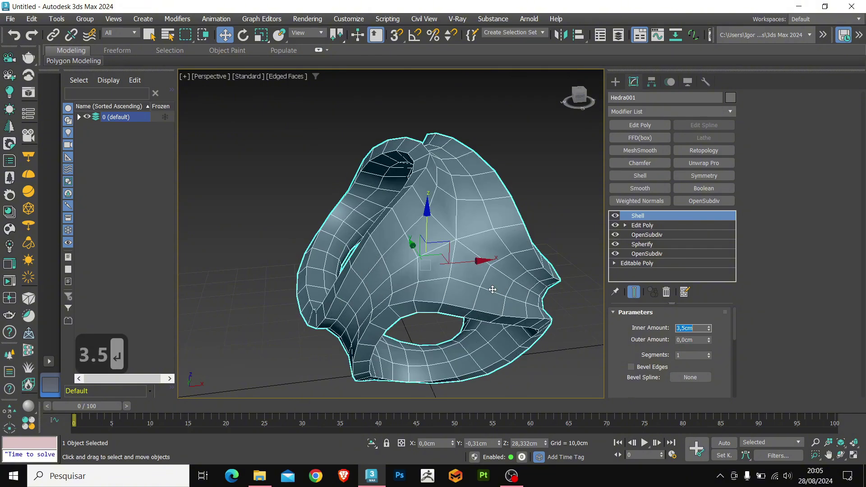
Add another Edit Poly modifier and select the outer polygon loops bordering all four openings.
alt+middle_drag(464, 286, 479, 287)
click(634, 126)
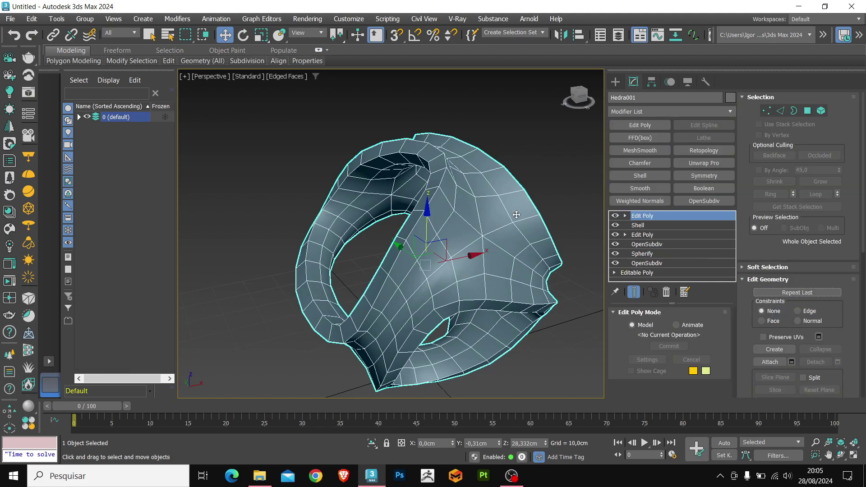
key(4)
click(441, 209)
shift+click(421, 234)
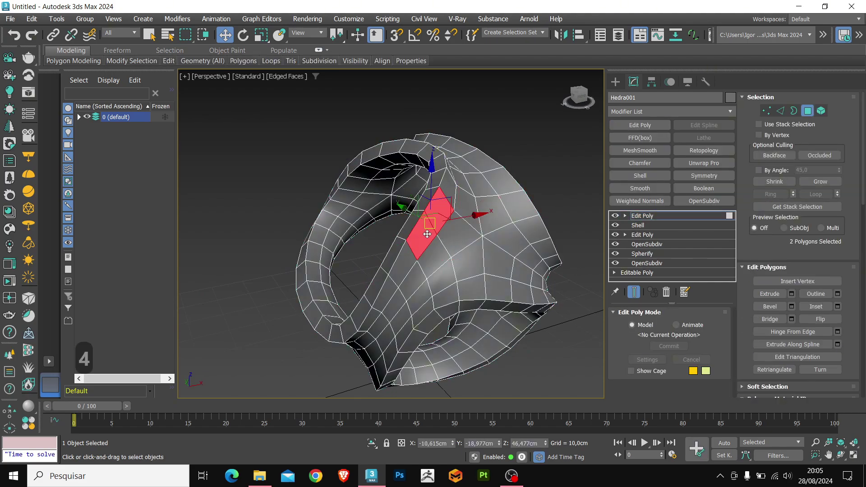
ctrl+click(509, 213)
shift+click(529, 231)
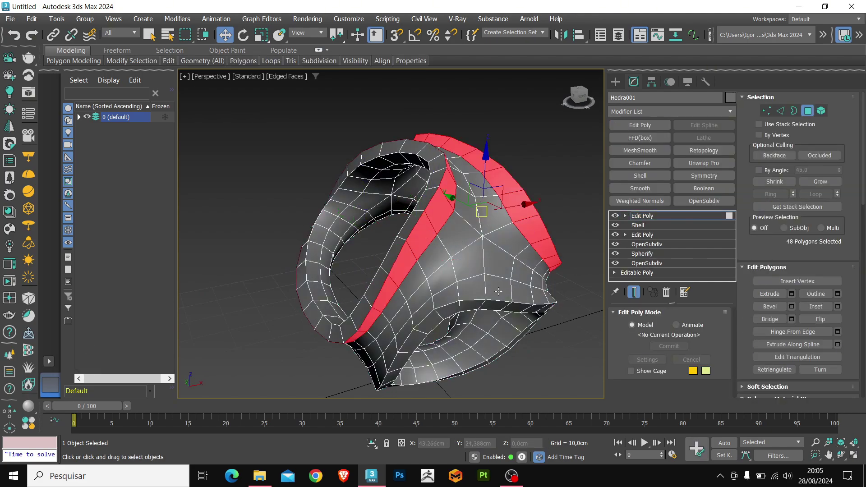
shift+click(474, 291)
alt+middle_drag(520, 297, 485, 279)
ctrl+click(452, 293)
shift+click(463, 278)
Extrude the selected border polygon loops outward by about 1.23 cm.
click(791, 294)
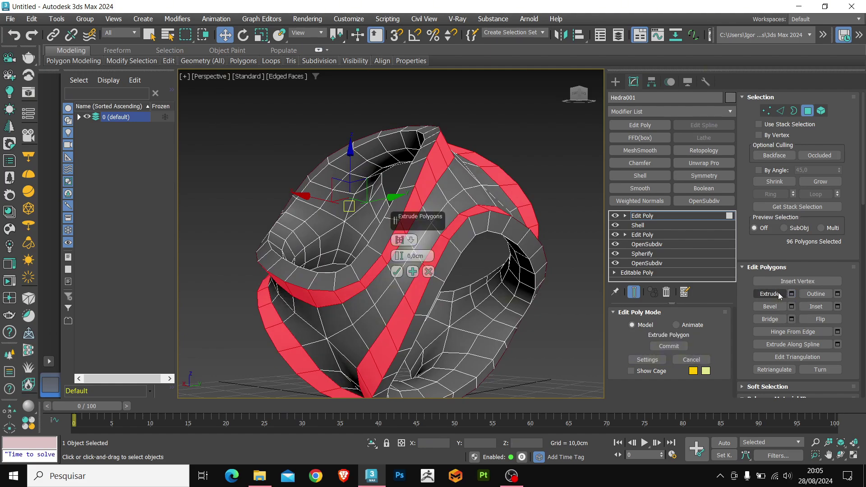
click(412, 240)
click(422, 258)
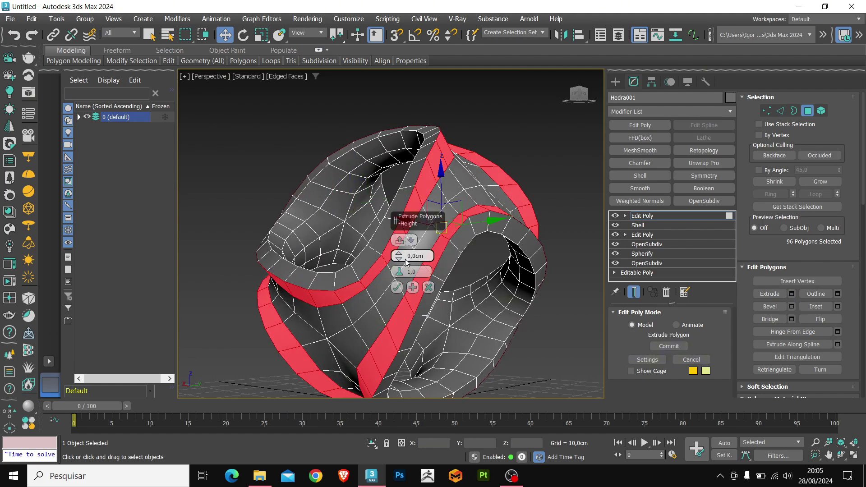
drag(400, 257, 394, 251)
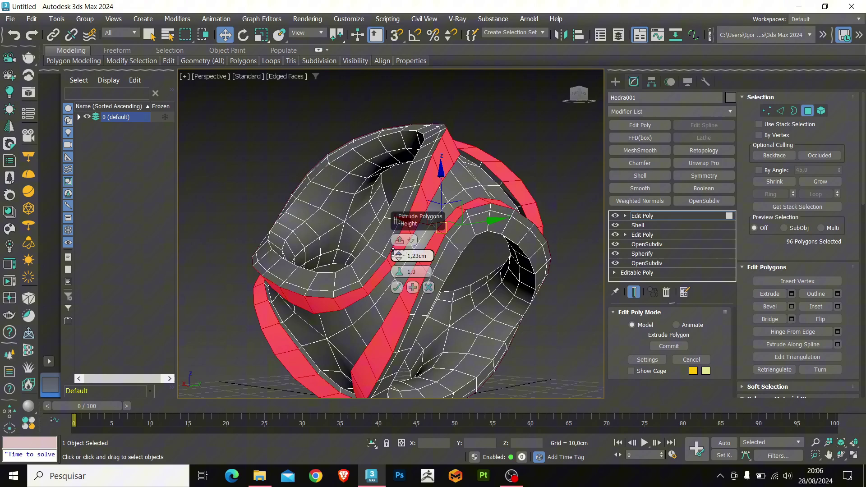
click(397, 287)
Switch to edge editing and select the outer and inner edge loops along the raised rim of one opening.
alt+middle_drag(400, 289, 437, 202)
key(2)
ctrl+double_click(422, 137)
scroll(397, 160, down, 2)
scroll(436, 202, up, 2)
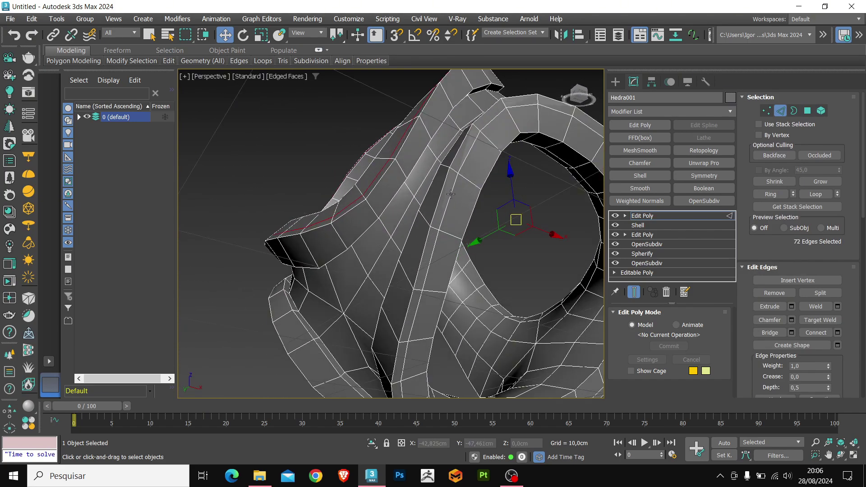
scroll(435, 222, down, 2)
alt+middle_drag(489, 227, 496, 252)
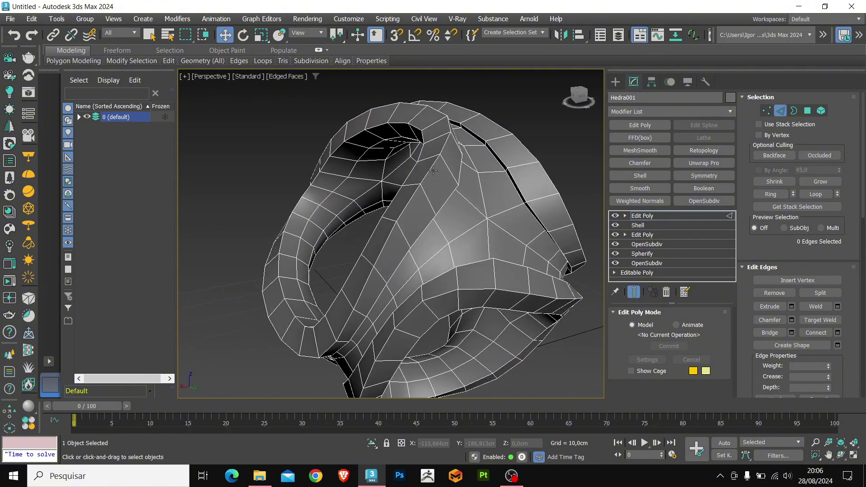
double_click(437, 111)
ctrl+double_click(414, 171)
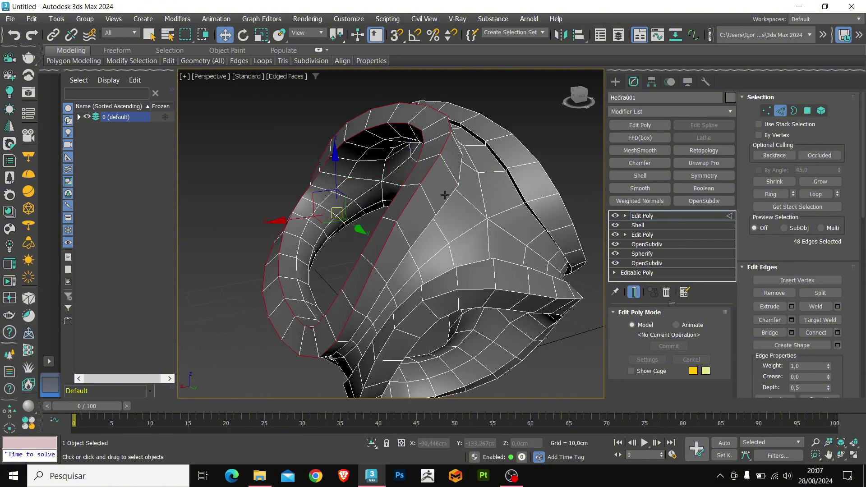
Add the edge loops of the other raised rims to the selection and chamfer them by about 0.69 cm.
alt+middle_drag(531, 162, 472, 194)
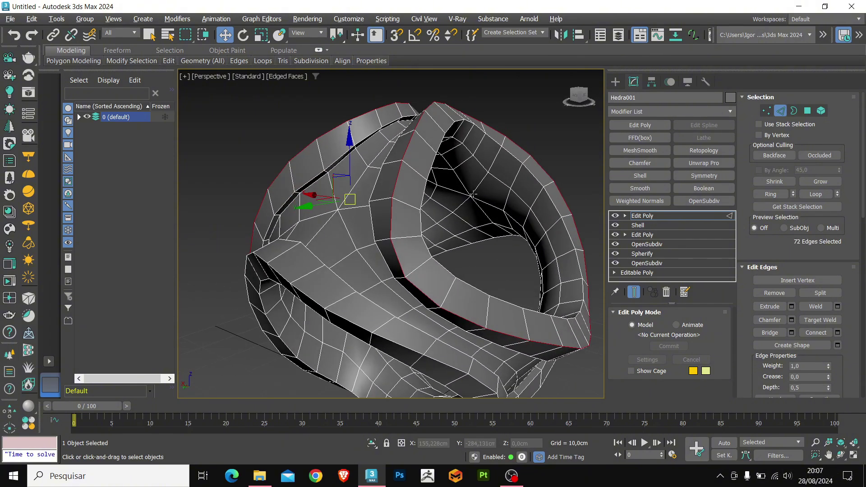
ctrl+double_click(493, 142)
middle_drag(429, 283, 439, 240)
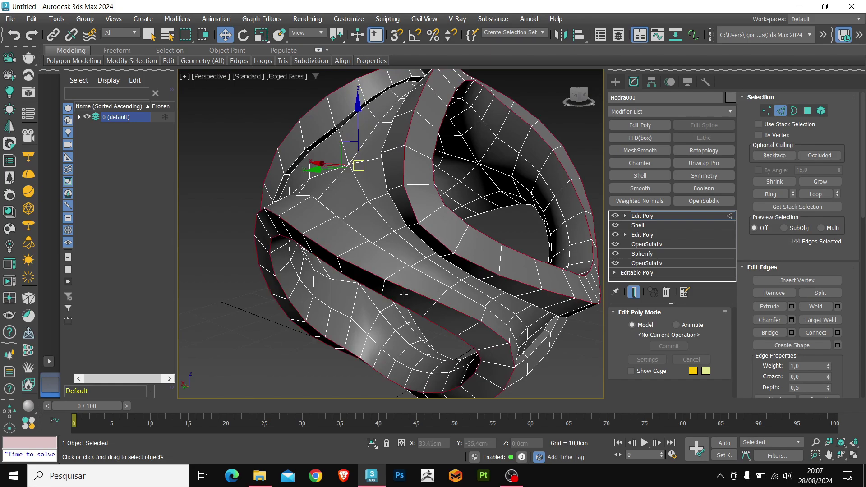
alt+middle_drag(404, 294, 390, 251)
ctrl+double_click(334, 271)
key(ctrl+shift+c)
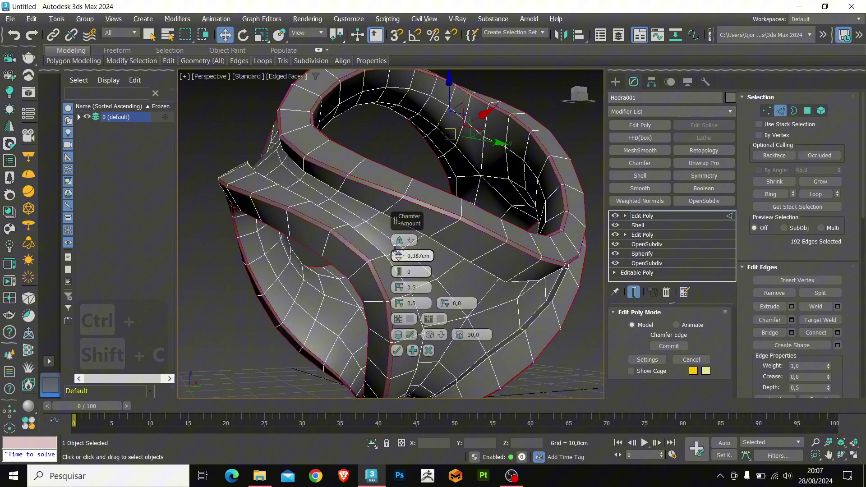
drag(396, 248, 395, 241)
click(397, 351)
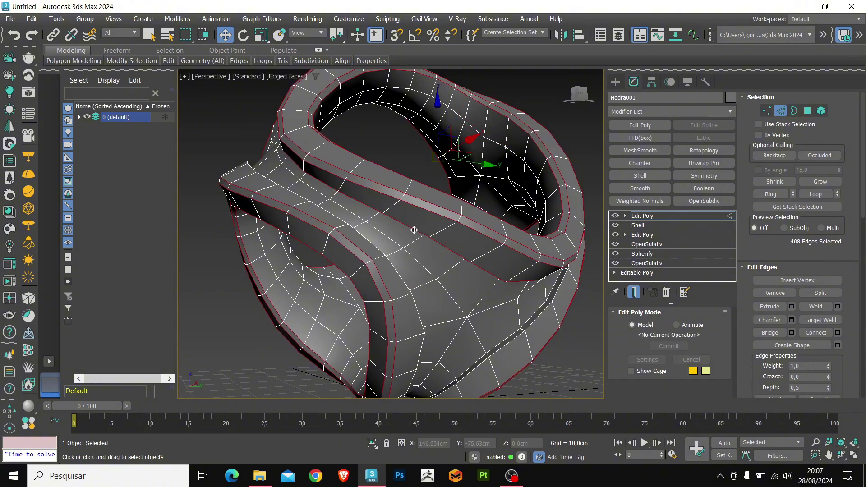
Add the edge loops where the raised rims meet the panel surface to the edge selection.
key(F3)
key(F3)
alt+middle_drag(411, 218, 333, 266)
scroll(332, 266, up, 3)
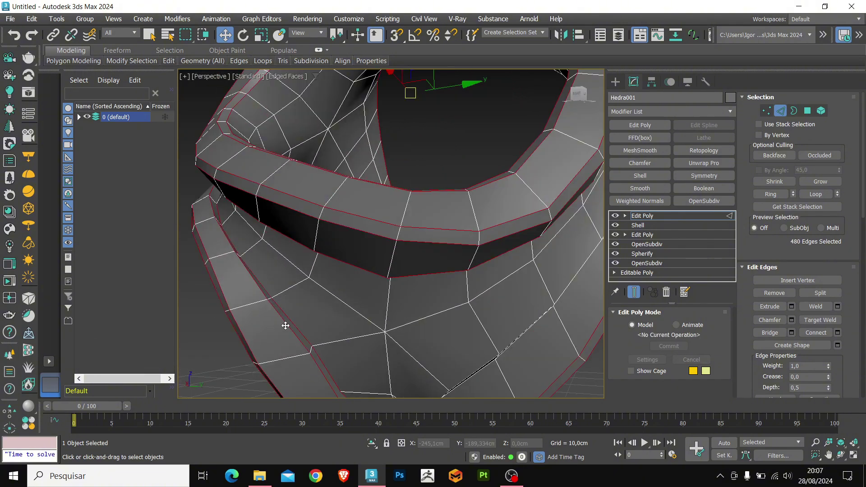
scroll(286, 326, down, 3)
scroll(406, 275, up, 4)
ctrl+double_click(505, 298)
ctrl+double_click(496, 316)
Add the remaining loop where a rim meets the panel to the selection and chamfer all selected loops by about 0.25 cm with one segment.
scroll(487, 307, down, 5)
alt+middle_drag(478, 302, 406, 316)
scroll(495, 191, up, 5)
ctrl+double_click(489, 196)
key(ctrl+shift+c)
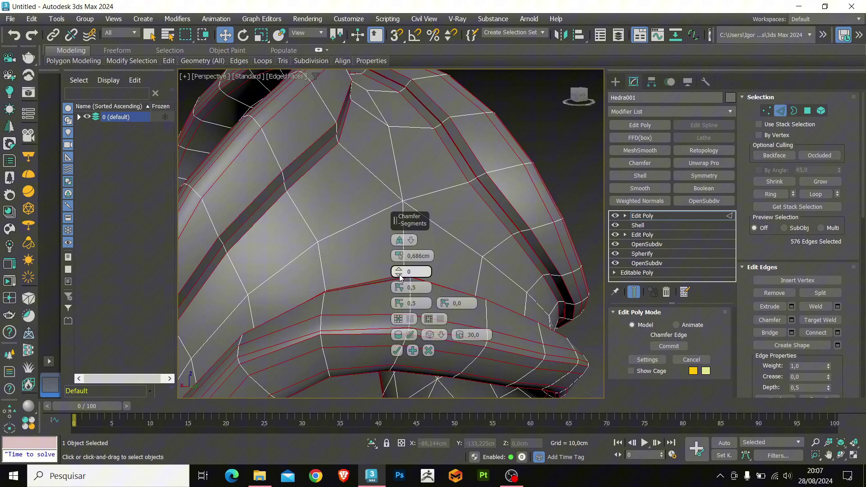
click(397, 268)
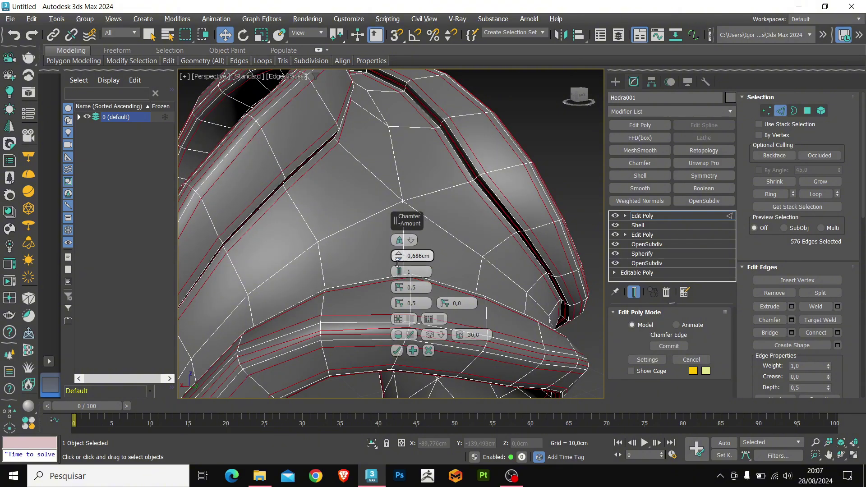
drag(397, 261, 399, 271)
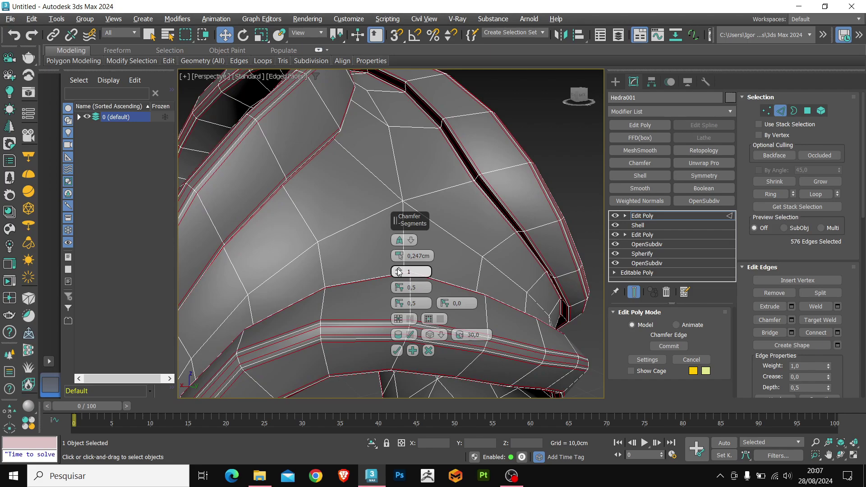
click(397, 350)
scroll(435, 248, down, 4)
mouse_move(456, 250)
alt+middle_down()
mouse_move(440, 261)
mouse_move(400, 253)
mouse_move(443, 262)
mouse_move(454, 239)
alt+middle_up()
Leave edge editing and add a Squeeze modifier with a Radial Squeeze amount of -0.3.
key(2)
scroll(449, 235, down, 3)
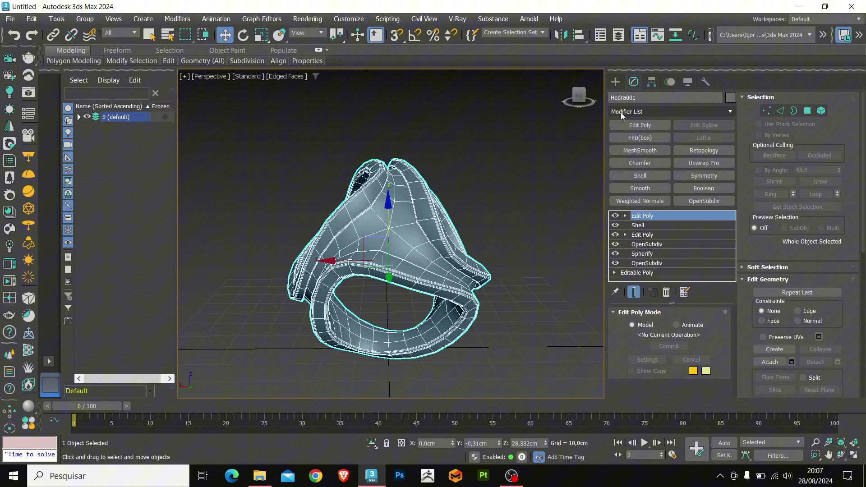
click(621, 113)
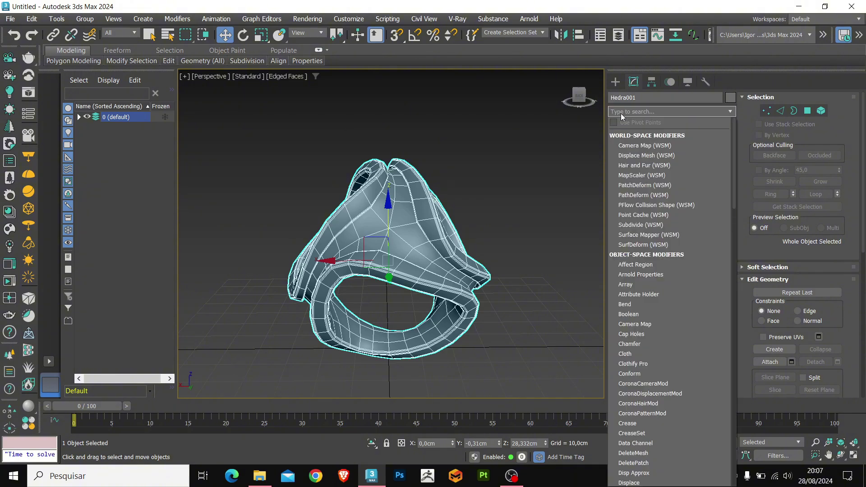
text(sq)
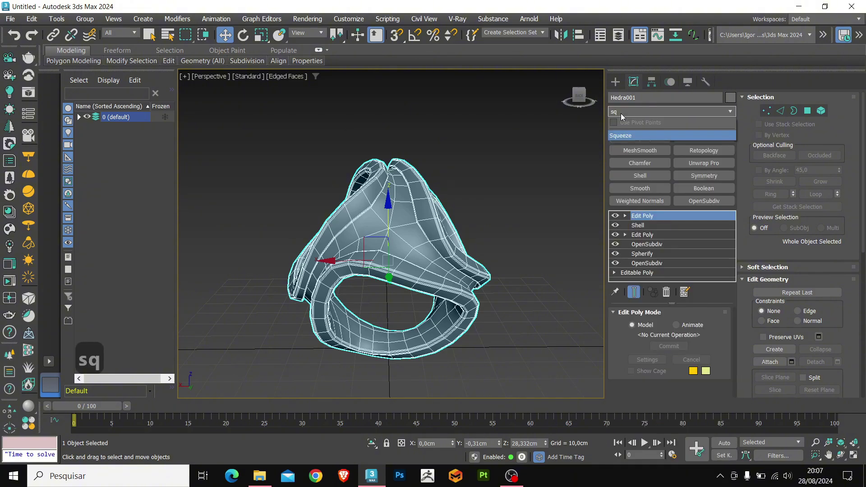
key(Return)
click(688, 375)
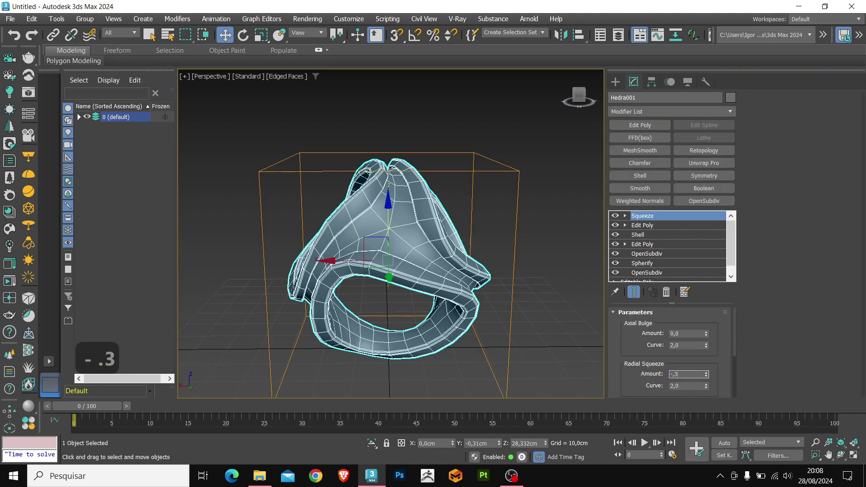
text(-,3)
key(Return)
alt+middle_drag(441, 272, 485, 271)
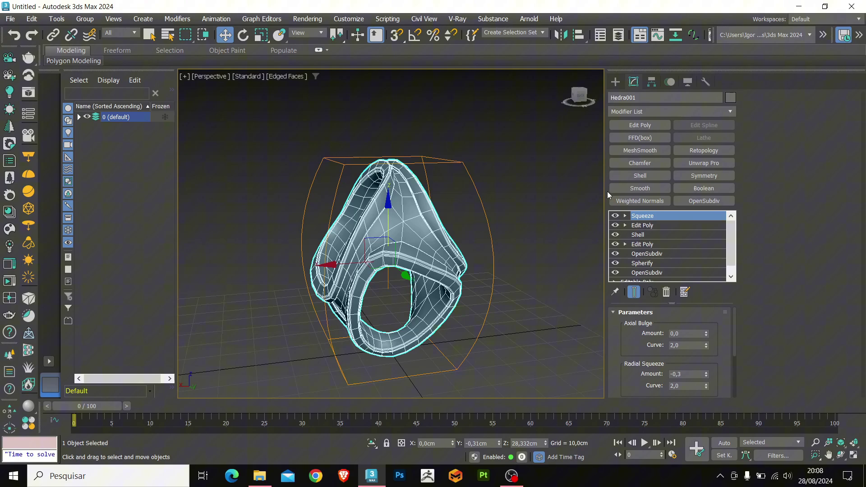
Add a Twist modifier with an angle of 180 about the Z axis.
click(647, 115)
text(tw)
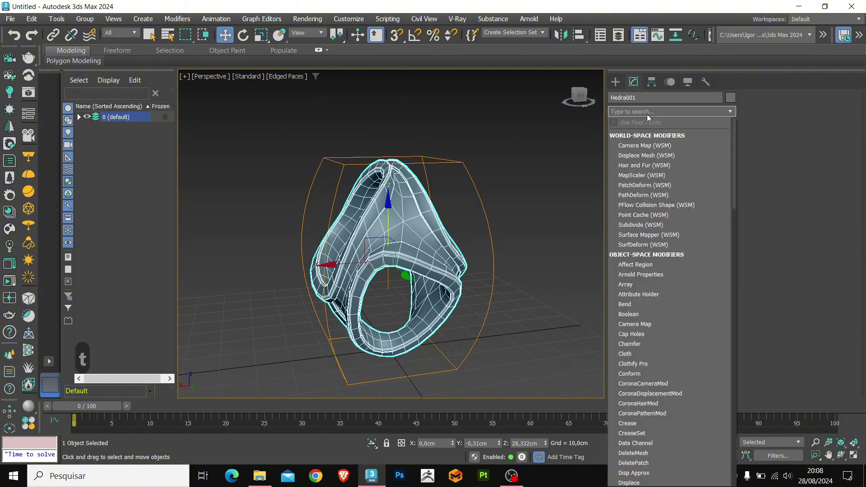
key(Return)
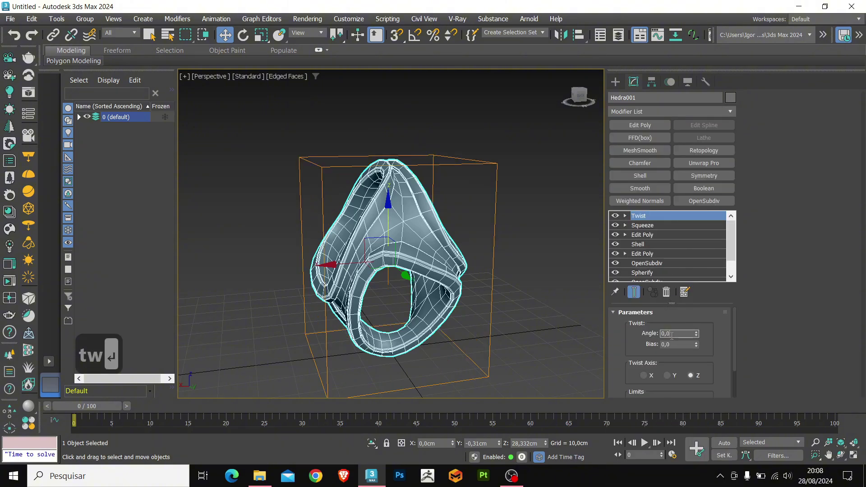
double_click(673, 334)
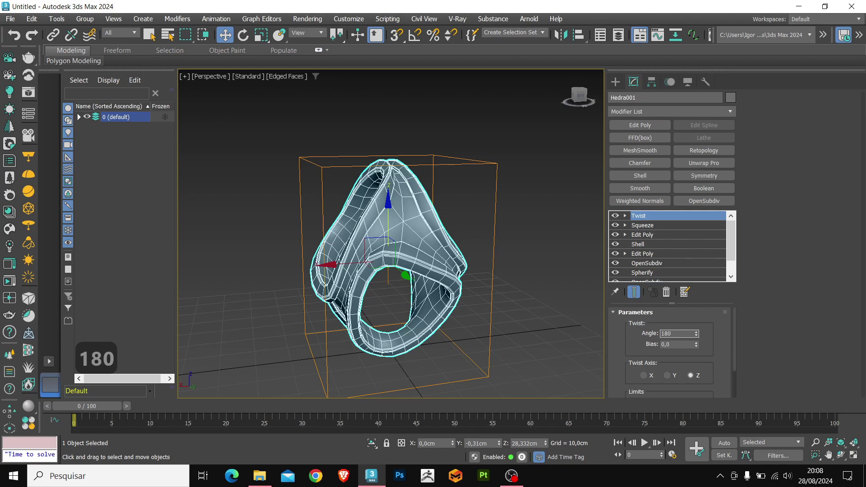
key(Return)
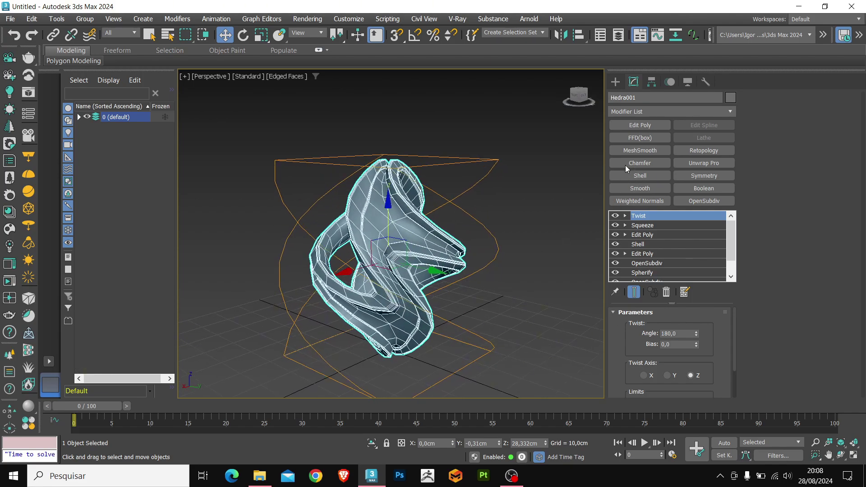
Add an Edit Poly modifier above the Twist and select the outer panel vertex where the edges converge.
click(635, 125)
key(1)
scroll(394, 229, up, 4)
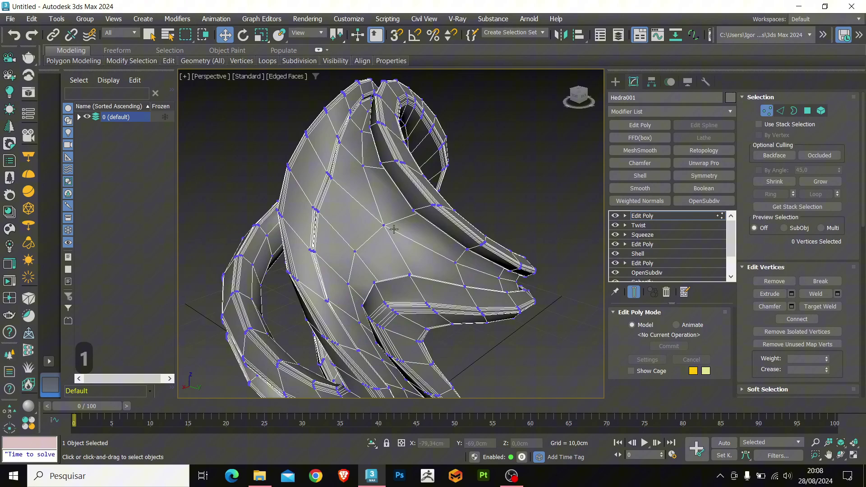
click(384, 225)
alt+middle_drag(388, 228, 372, 266)
click(369, 255)
scroll(373, 268, up, 3)
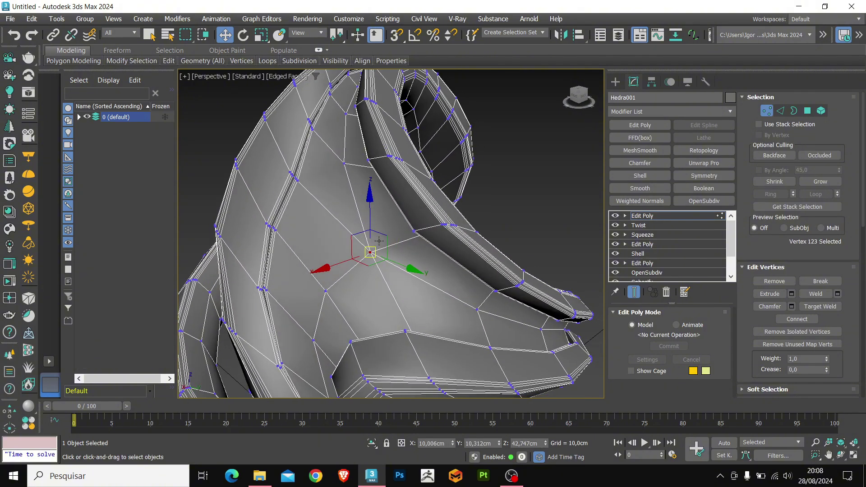
Constrain movement to edges and slide the selected outer panel vertex slightly away from the panel's lower opening.
scroll(827, 291, down, 5)
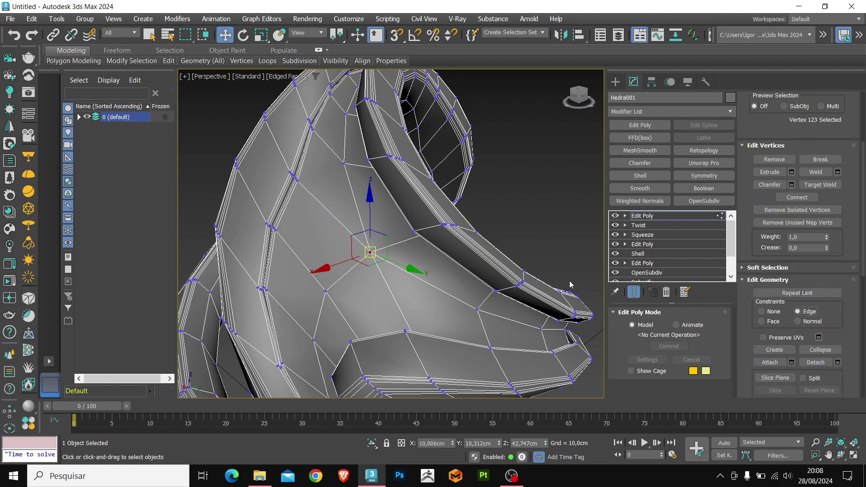
drag(374, 250, 355, 241)
key(ctrl+z)
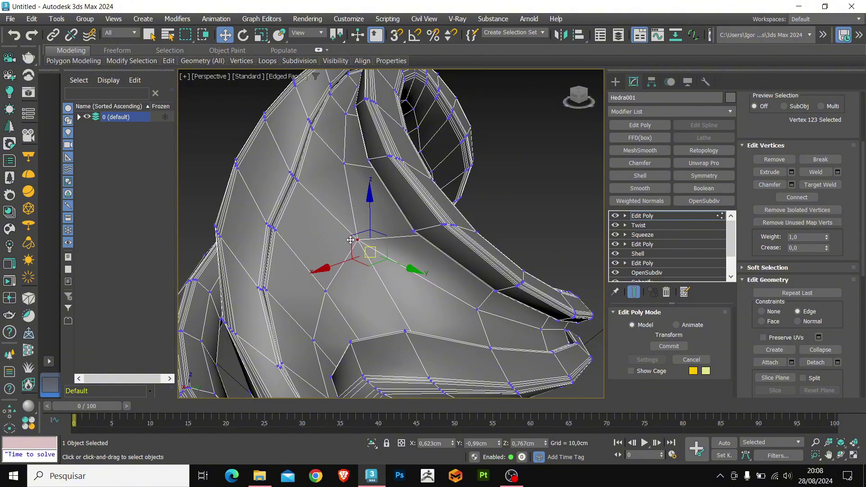
drag(351, 240, 351, 240)
Slide the matching inner-surface vertex along its edge in wireframe view to line up with the moved outer vertex.
key(F3)
alt+middle_drag(405, 256, 348, 270)
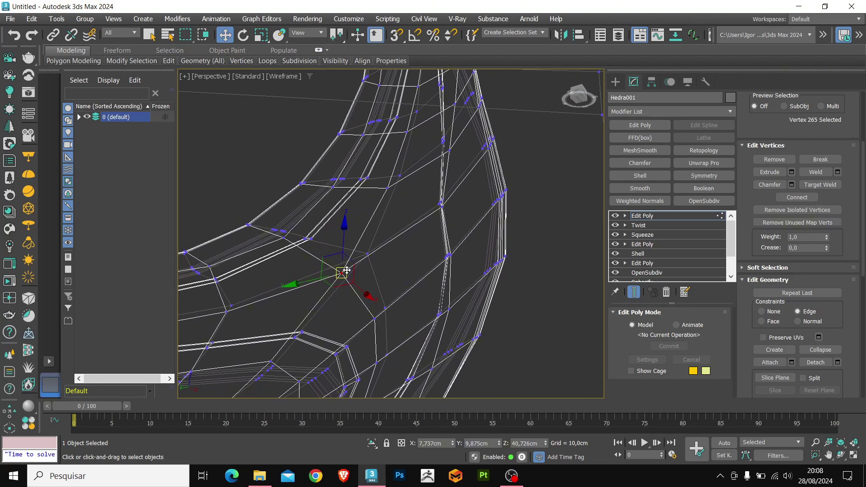
drag(347, 270, 362, 260)
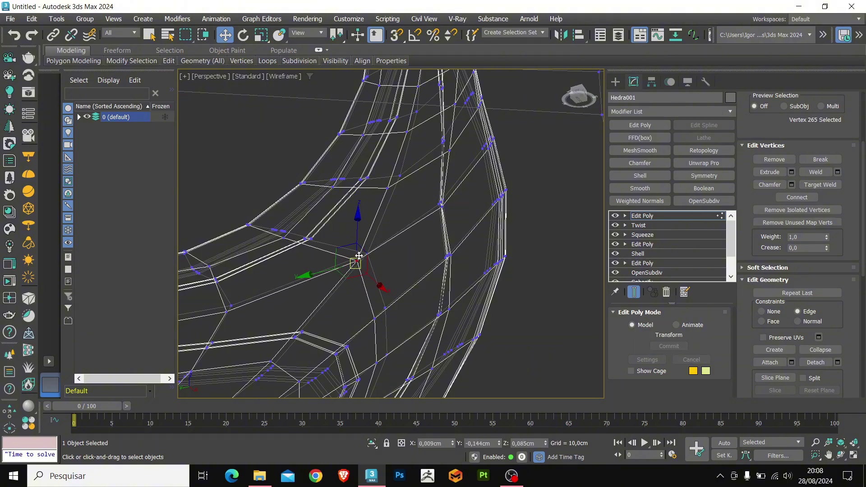
drag(369, 248, 369, 249)
scroll(369, 250, down, 6)
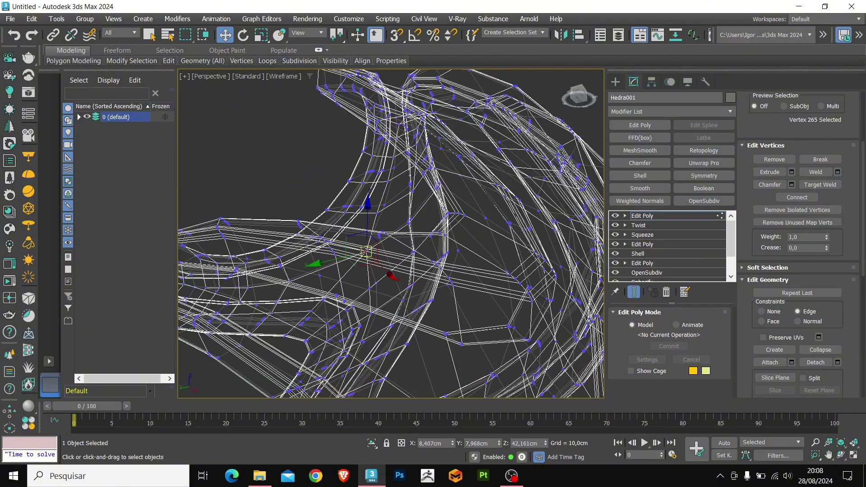
alt+middle_drag(392, 270, 455, 313)
key(F3)
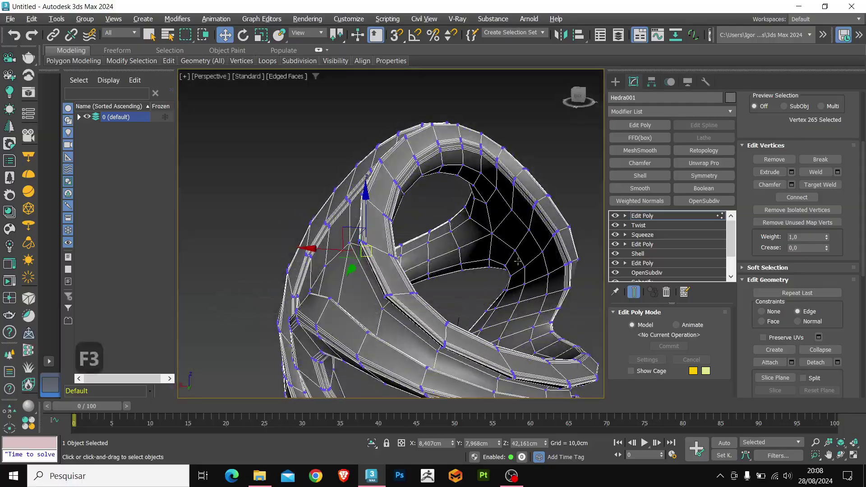
Select the equivalent outer vertex on the opposite panel and slide it along its edge by a similar distance.
scroll(495, 243, up, 3)
key(F3)
click(492, 233)
mouse_move(494, 235)
alt+middle_down()
mouse_move(452, 253)
mouse_move(442, 248)
mouse_move(446, 270)
mouse_move(470, 238)
mouse_move(467, 247)
alt+middle_up()
key(F3)
scroll(458, 259, up, 2)
click(465, 234)
click(491, 153)
middle_drag(492, 176, 451, 230)
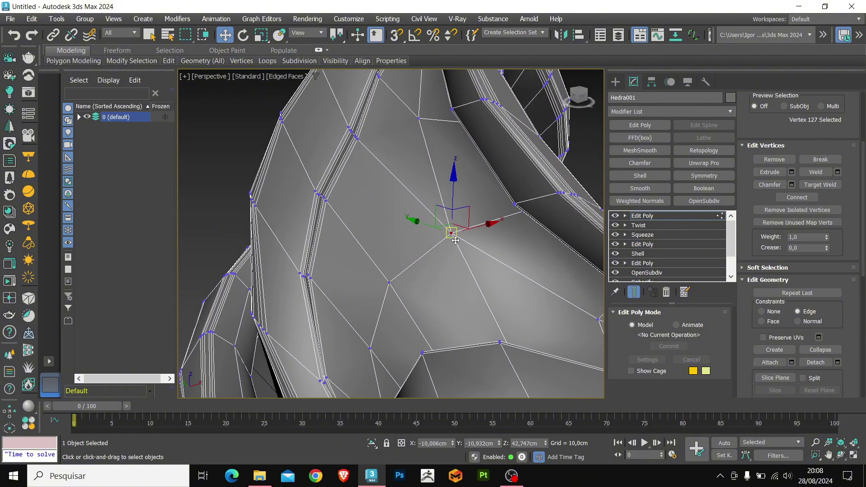
drag(451, 230, 432, 218)
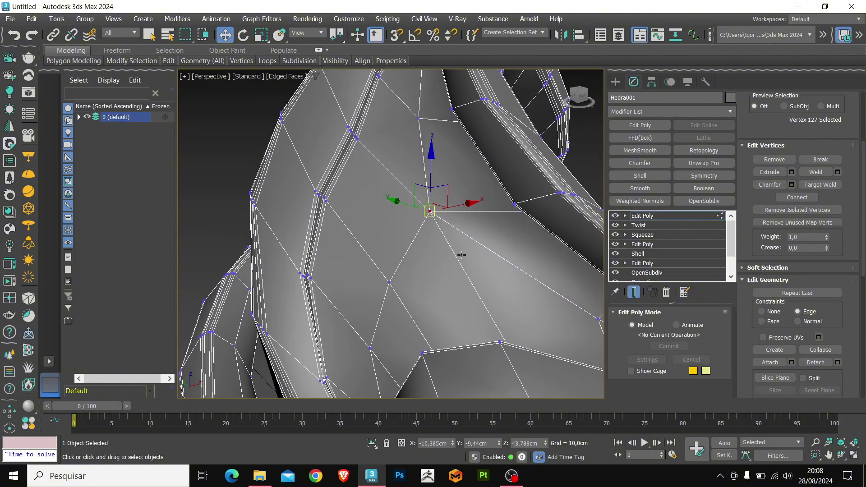
scroll(462, 253, down, 3)
Slide the opposite panel's matching inner vertex along its edge to line up with its outer counterpart.
mouse_move(462, 253)
alt+middle_down()
mouse_move(478, 269)
mouse_move(610, 224)
mouse_move(469, 243)
alt+middle_up()
key(F3)
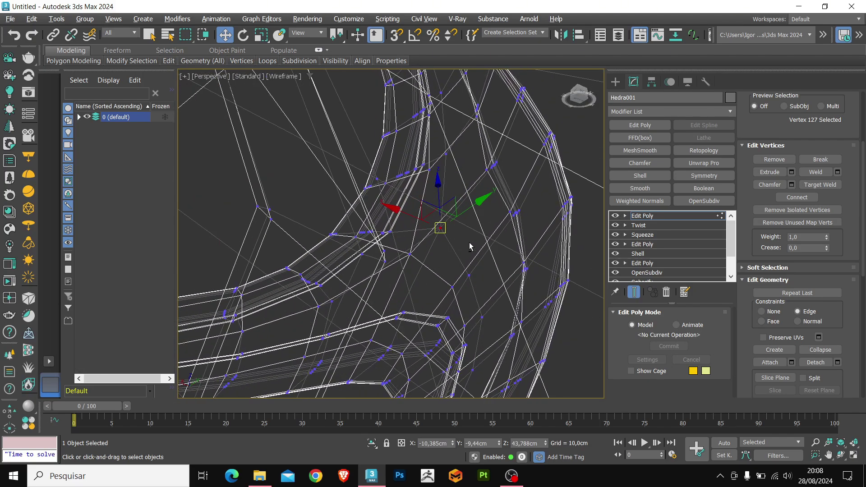
click(408, 254)
drag(411, 257, 436, 225)
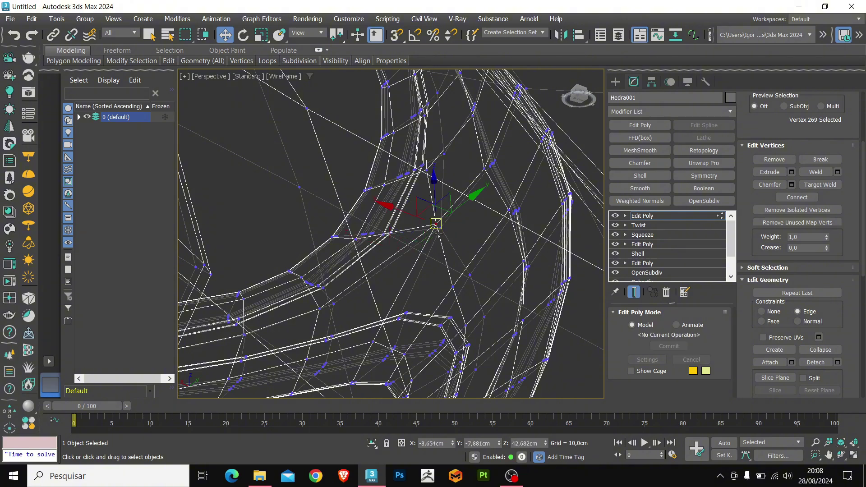
alt+middle_drag(436, 226, 454, 243)
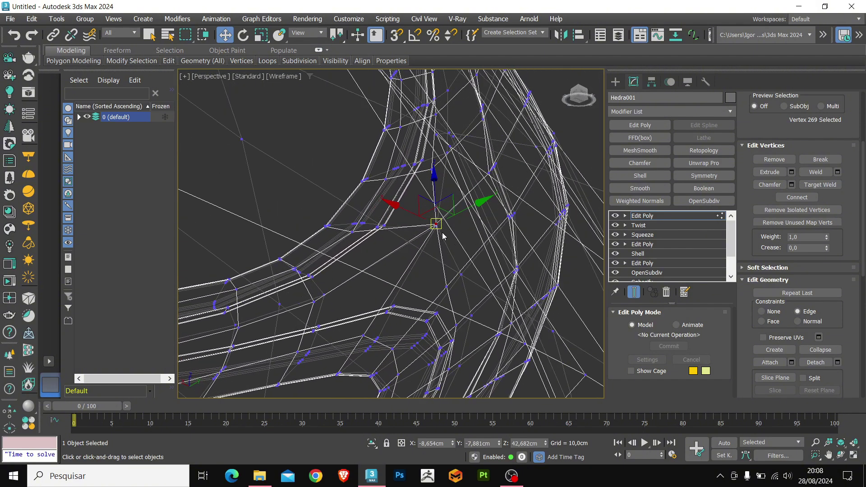
drag(439, 230, 440, 235)
key(F3)
Add the other repositioned inner and outer vertices to the selection so all four are selected, with movement constraints set to None.
alt+middle_drag(441, 254, 414, 279)
ctrl+click(450, 225)
scroll(462, 240, down, 4)
scroll(414, 279, up, 3)
key(F3)
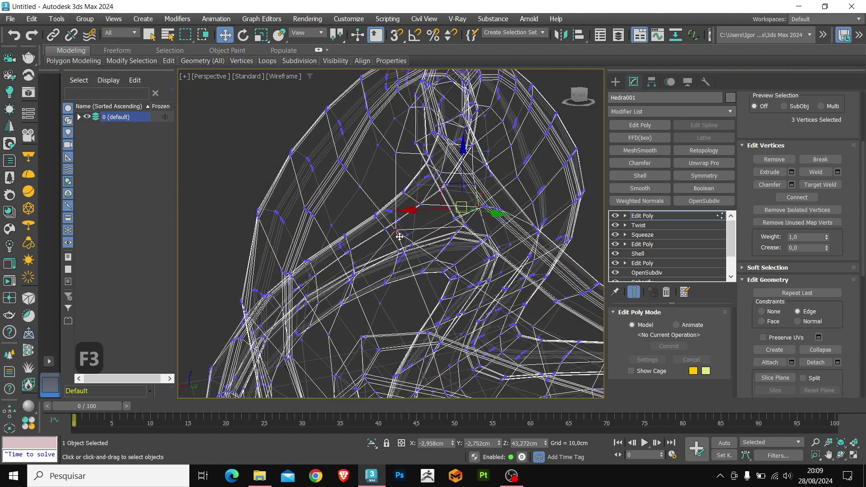
key(F3)
alt+middle_drag(399, 236, 389, 265)
ctrl+click(346, 225)
scroll(370, 272, down, 4)
scroll(389, 265, up, 3)
Chamfer the four selected vertices by about 1.35 cm with zero segments.
key(ctrl+shift+c)
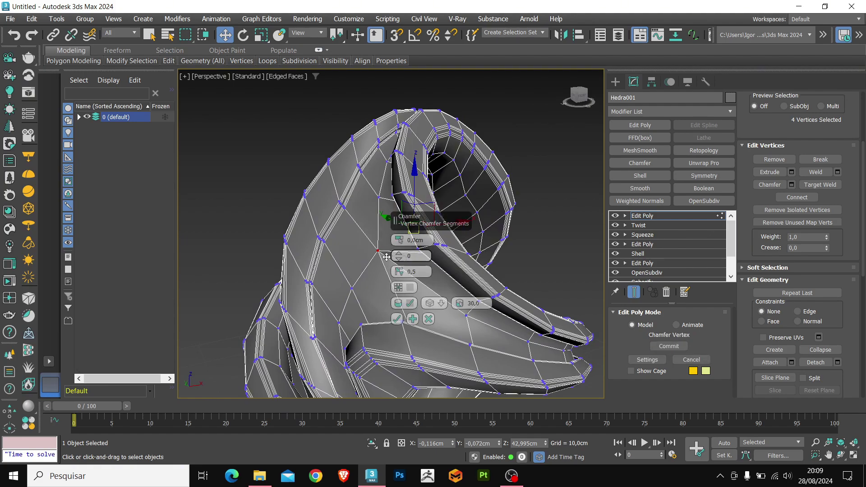
scroll(386, 256, up, 2)
drag(397, 235, 397, 220)
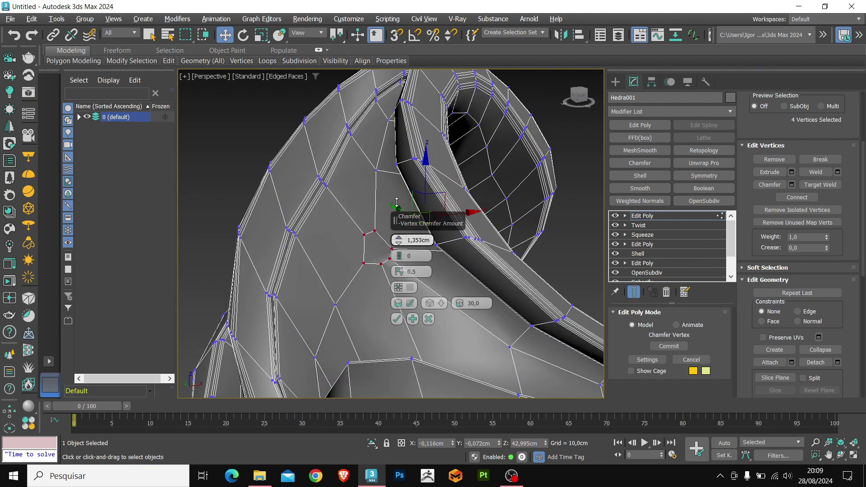
click(397, 319)
scroll(420, 273, down, 4)
scroll(789, 268, up, 3)
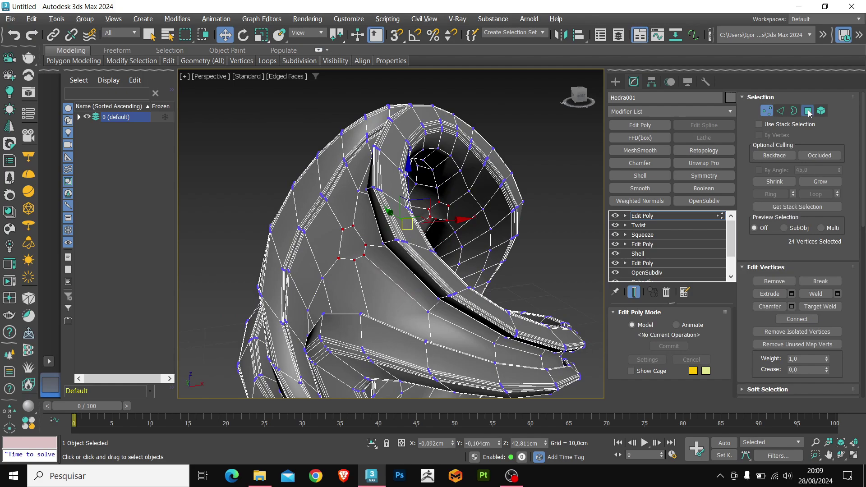
Convert the selection to polygons, shrink it to the four small chamfer faces, and make them regular hexagons.
ctrl+click(808, 111)
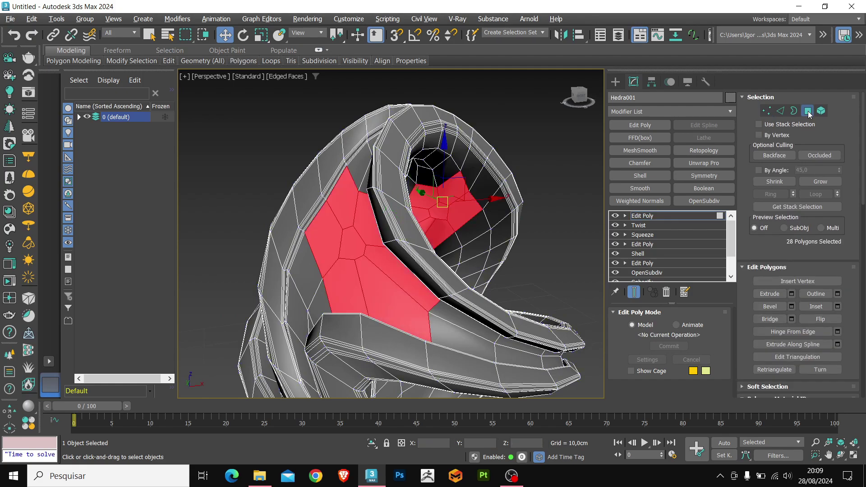
click(774, 182)
alt+middle_drag(493, 270, 437, 271)
key(ctrl+shift+r)
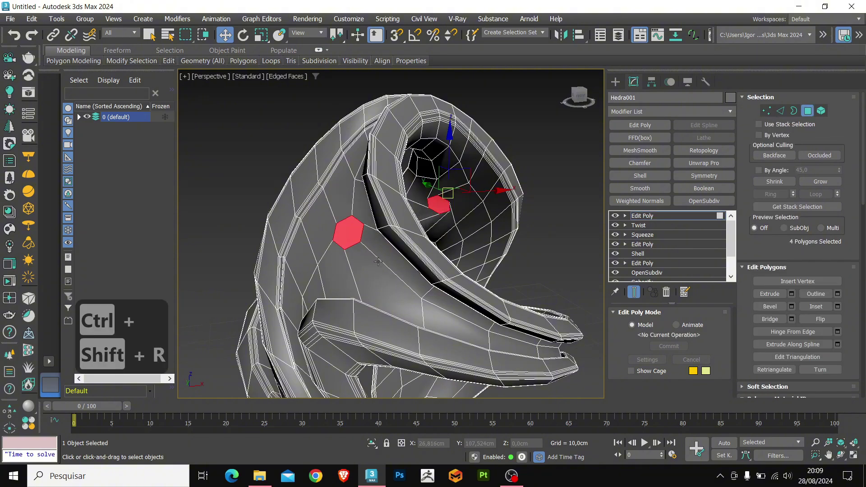
Select one inner hexagon and rotate it about -58 degrees around its Z axis in the Local Aligned coordinate system.
scroll(451, 208, up, 8)
click(454, 209)
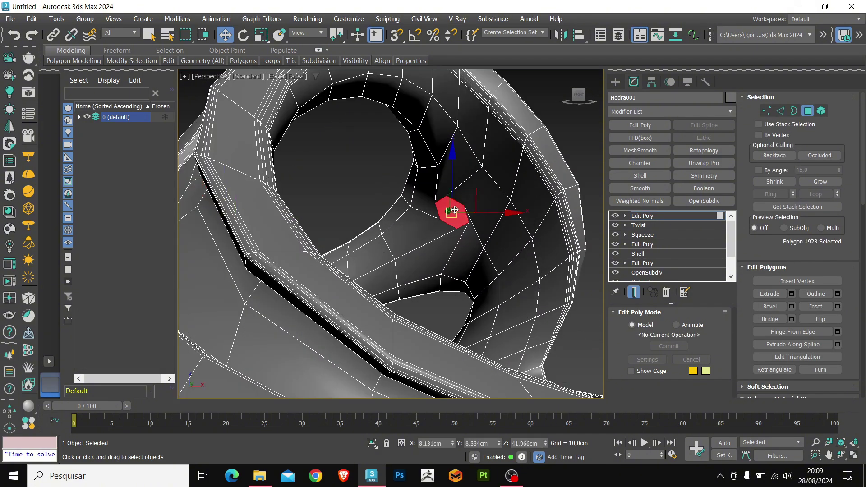
alt+middle_drag(471, 229, 495, 204)
key(e)
click(308, 32)
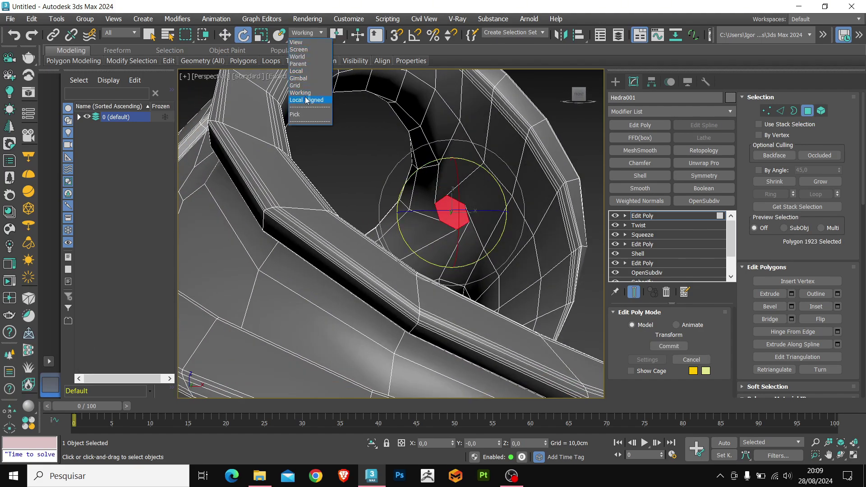
click(307, 100)
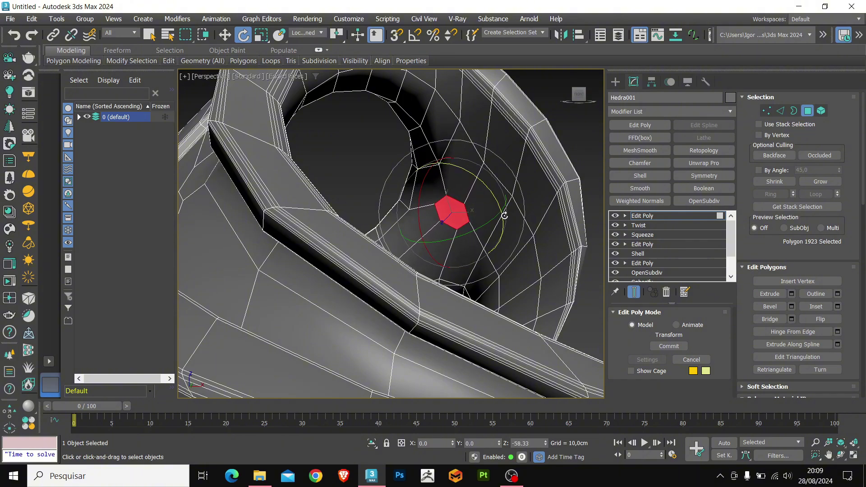
key(w)
alt+middle_drag(501, 215, 434, 221)
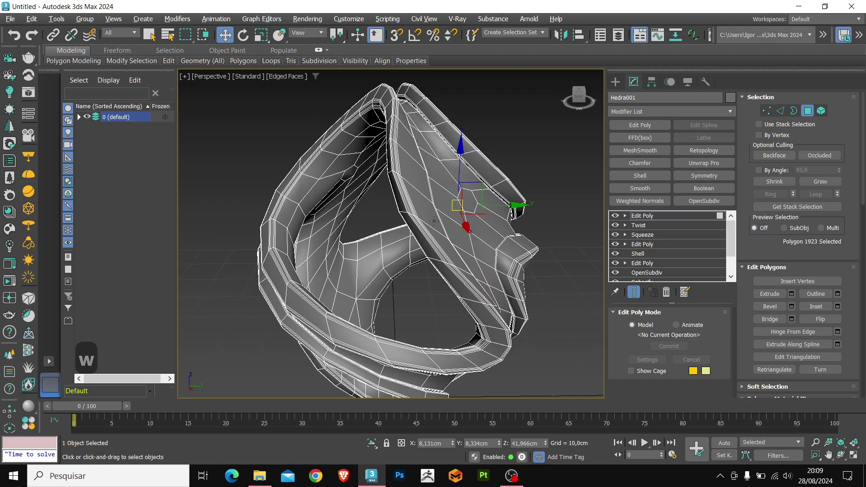
Add the other three hexagonal polygons to the selection and bridge each inner and outer pair into a through hole.
ctrl+click(471, 197)
alt+middle_drag(472, 197, 413, 253)
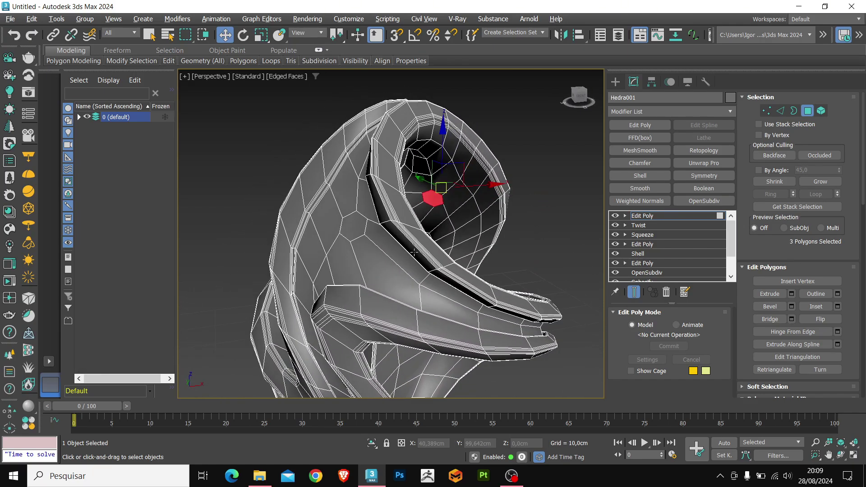
ctrl+click(352, 228)
alt+middle_drag(353, 228, 438, 253)
key(ctrl+b)
click(396, 304)
scroll(402, 222, up, 2)
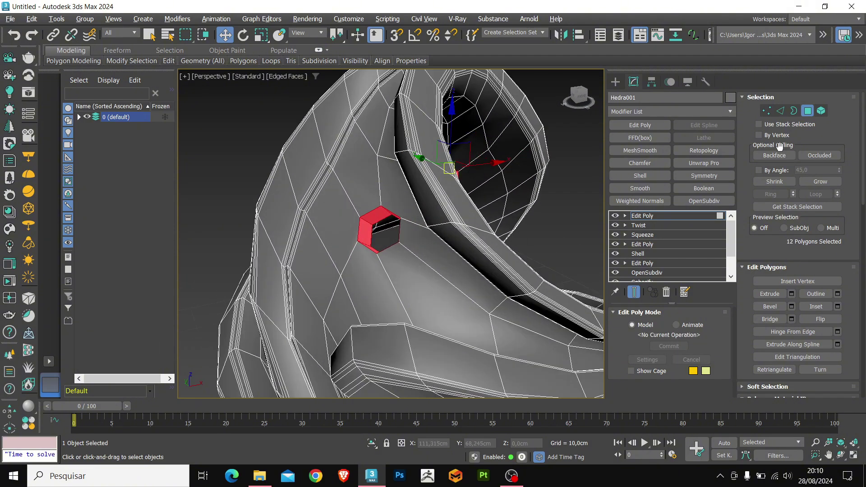
Convert the bridged polygon selection to edges and chamfer them by about 0.28 cm with one segment.
click(780, 111)
key(ctrl+shift+c)
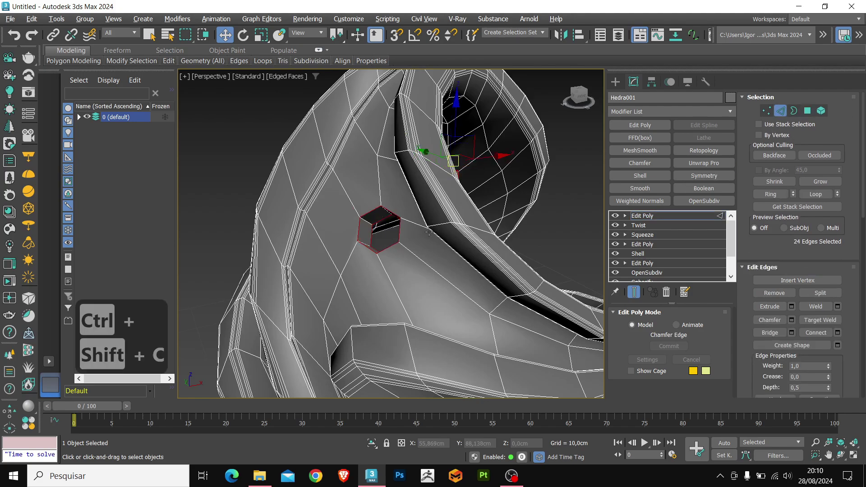
scroll(398, 255, up, 2)
drag(398, 255, 388, 244)
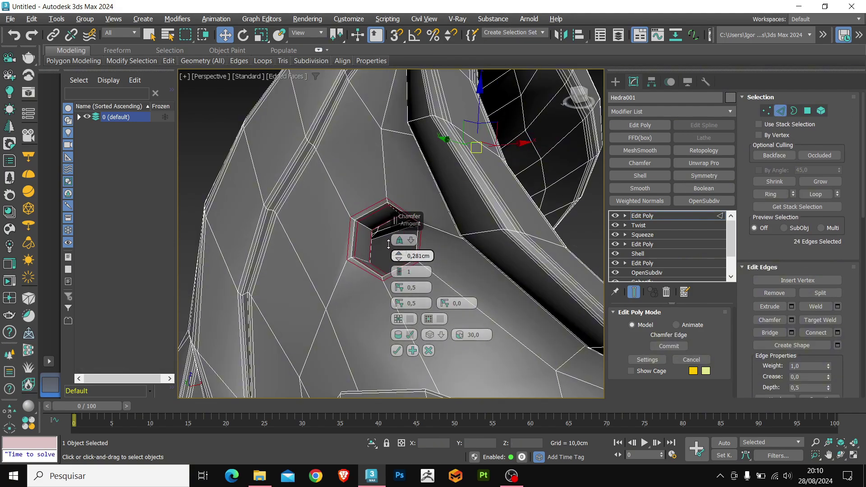
click(397, 351)
alt+middle_drag(397, 351, 435, 260)
key(2)
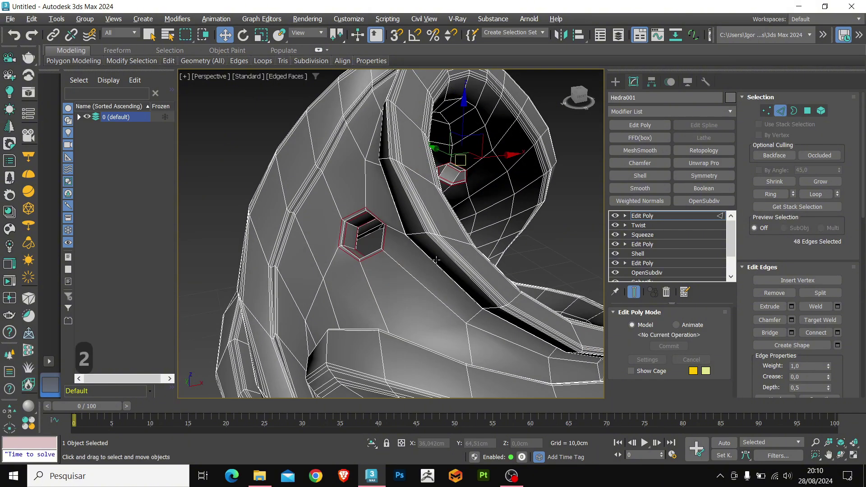
Add an OpenSubdiv modifier on top with 2 iterations and hide the edged faces in the viewport.
click(695, 202)
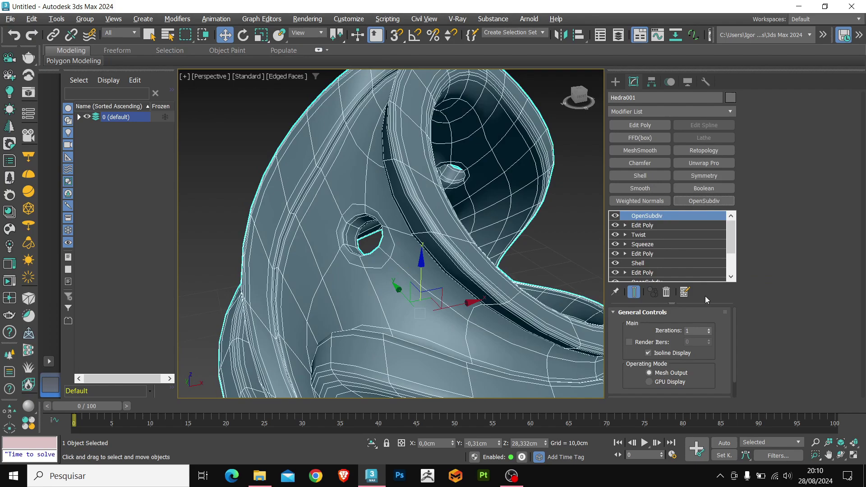
click(709, 329)
key(F4)
alt+middle_drag(478, 230, 372, 212)
scroll(370, 216, down, 4)
scroll(366, 201, up, 3)
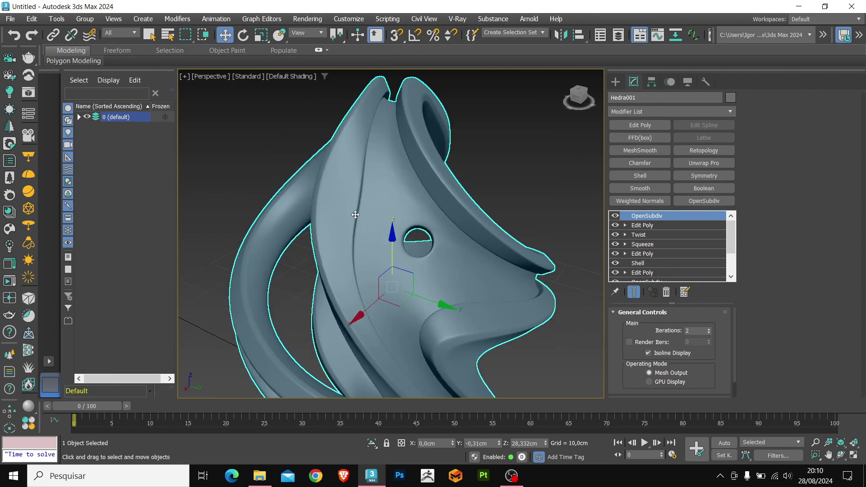
Disable the top OpenSubdiv and, in wireframe, select the cluster of Edit Poly vertices on the rim groove beside the hole.
click(615, 216)
click(643, 225)
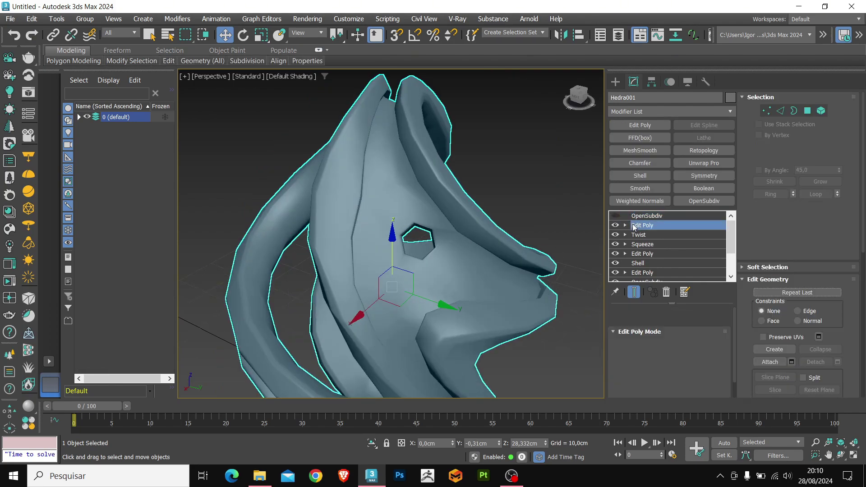
key(1)
key(F4)
scroll(386, 199, up, 5)
key(F3)
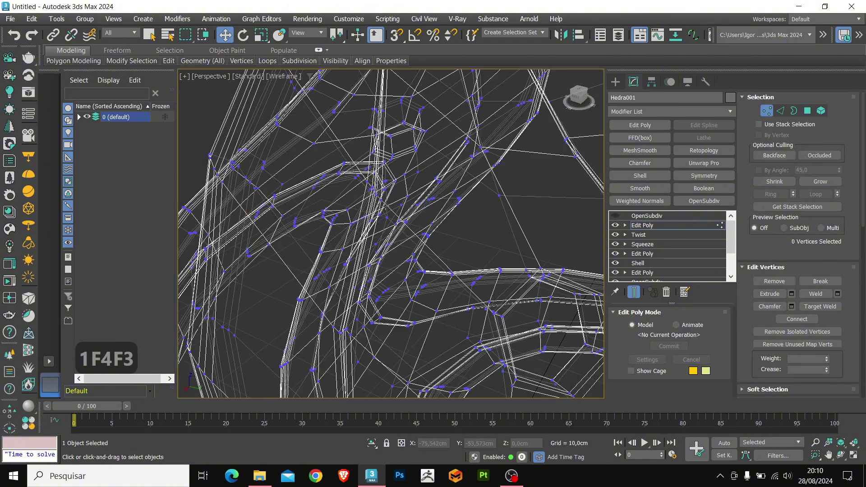
drag(367, 182, 394, 214)
mouse_move(397, 216)
alt+middle_down()
mouse_move(389, 239)
mouse_move(386, 213)
mouse_move(396, 230)
alt+middle_up()
scroll(389, 210, up, 2)
Select the matching vertex cluster on the opposite side's rim groove, return to shaded display and leave vertex editing.
key(F3)
scroll(783, 335, down, 3)
alt+middle_drag(387, 195, 429, 217)
scroll(374, 186, down, 5)
scroll(408, 184, up, 5)
key(F3)
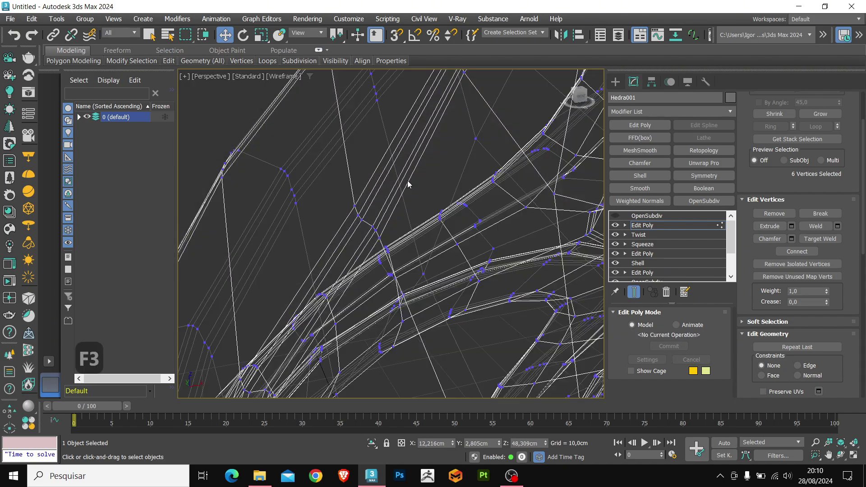
drag(408, 184, 344, 249)
key(F3)
scroll(380, 223, down, 5)
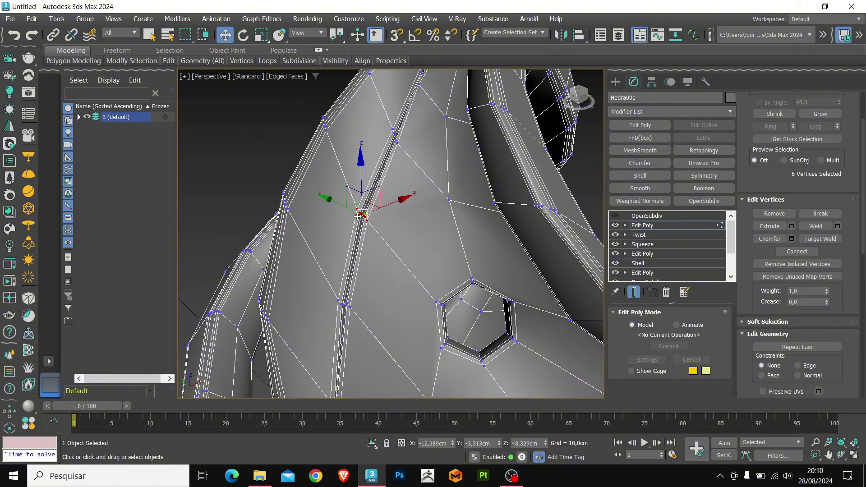
scroll(407, 254, down, 2)
key(1)
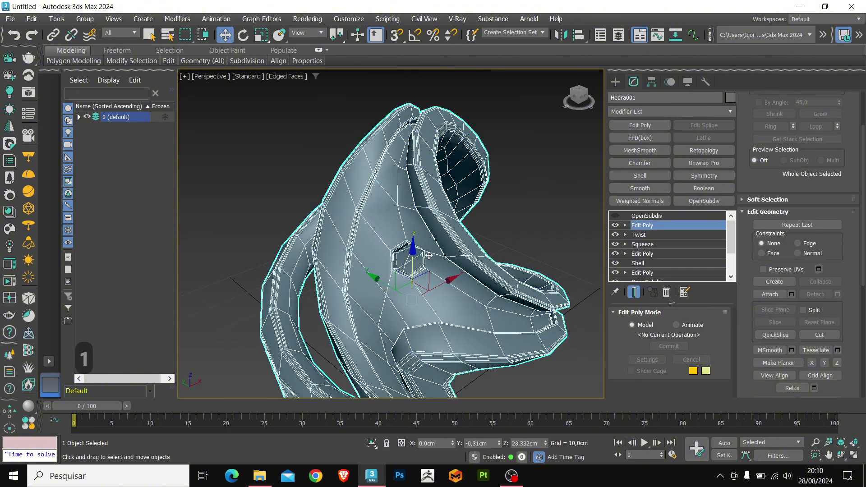
Re-enable the OpenSubdiv modifier, hide the edged faces and deselect the model.
click(613, 216)
key(F4)
scroll(343, 176, down, 2)
alt+middle_drag(408, 284, 393, 245)
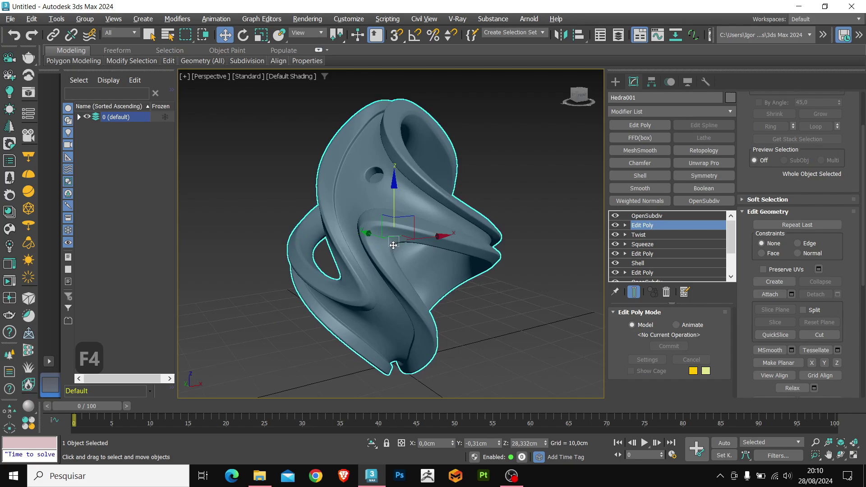
click(490, 215)
Switch the interface to Expert Mode, hide the viewport grid and select the finished form for inspection.
scroll(410, 274, down, 2)
key(ctrl+alt+x)
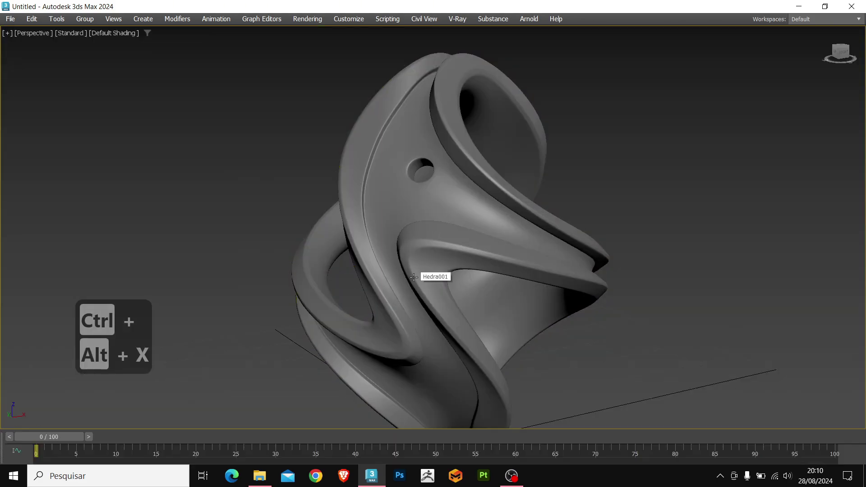
scroll(429, 283, down, 1)
scroll(427, 320, down, 3)
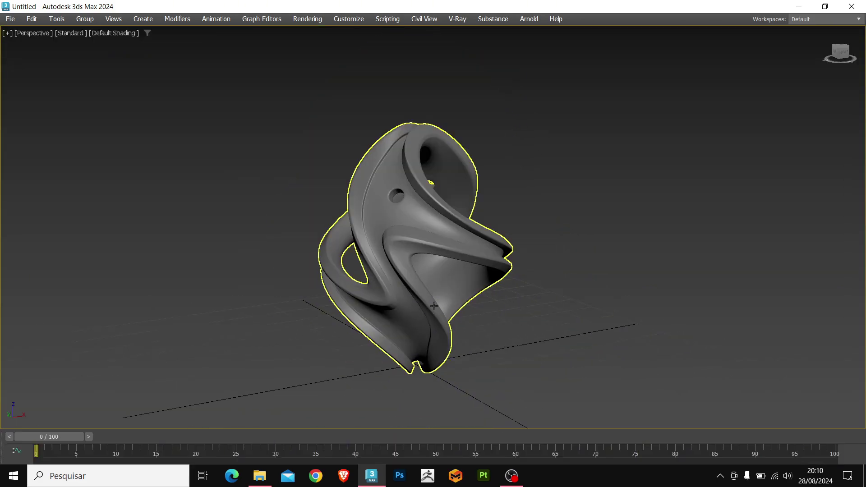
key(g)
click(435, 311)
scroll(433, 344, up, 2)
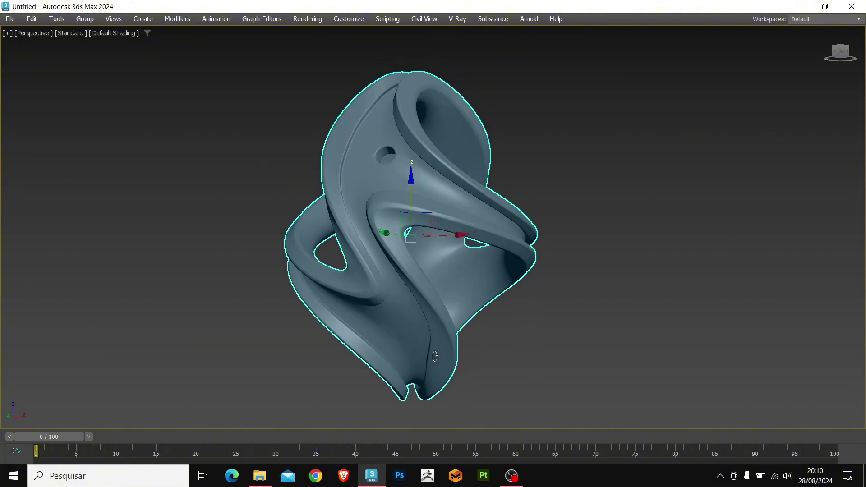